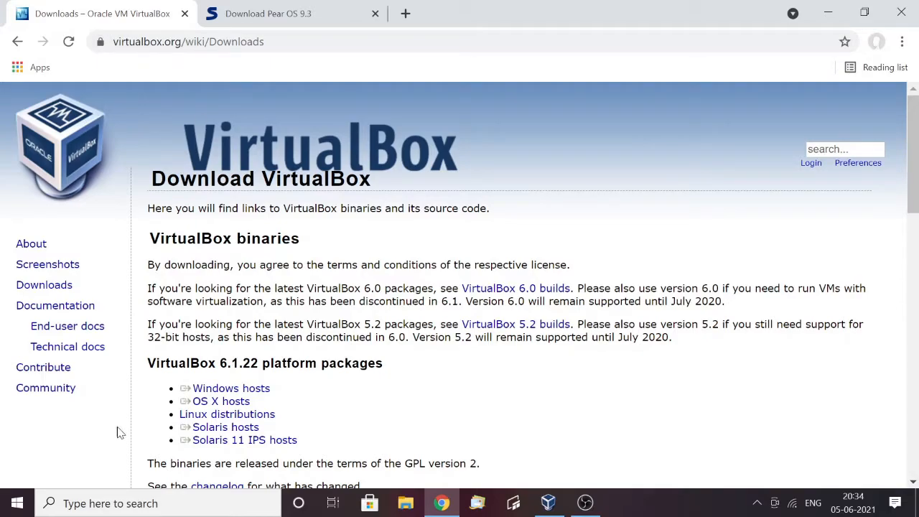
pyautogui.scroll(-1, 140, 320)
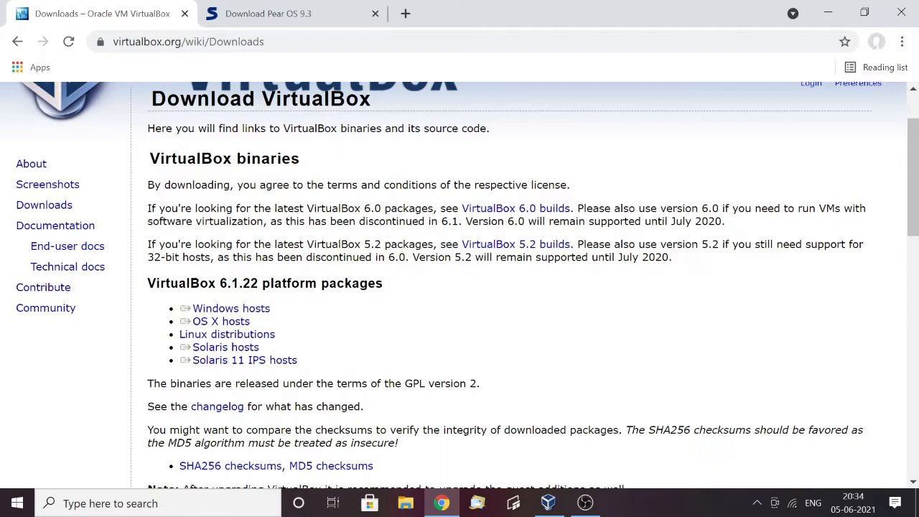
pyautogui.scroll(2, 311, 260)
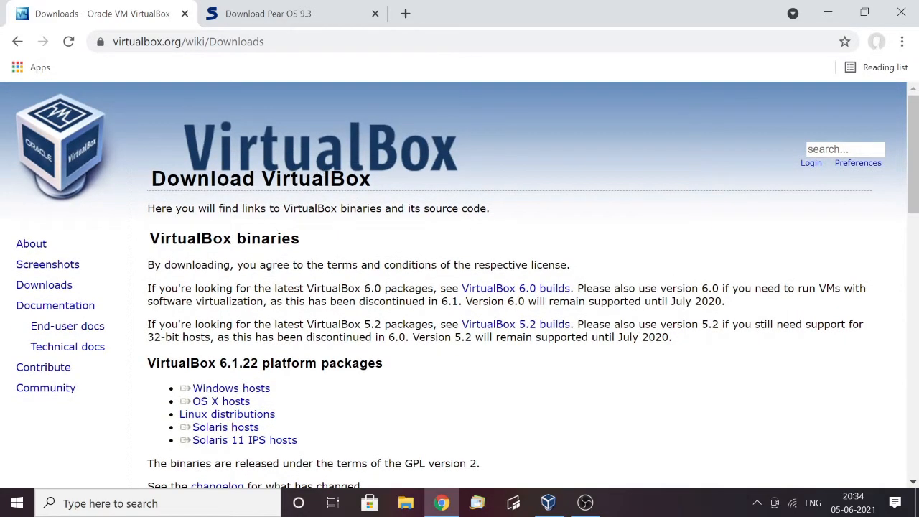
# Start the free download of the Pear OS disk image from its Softpedia page
pyautogui.click(279, 9)
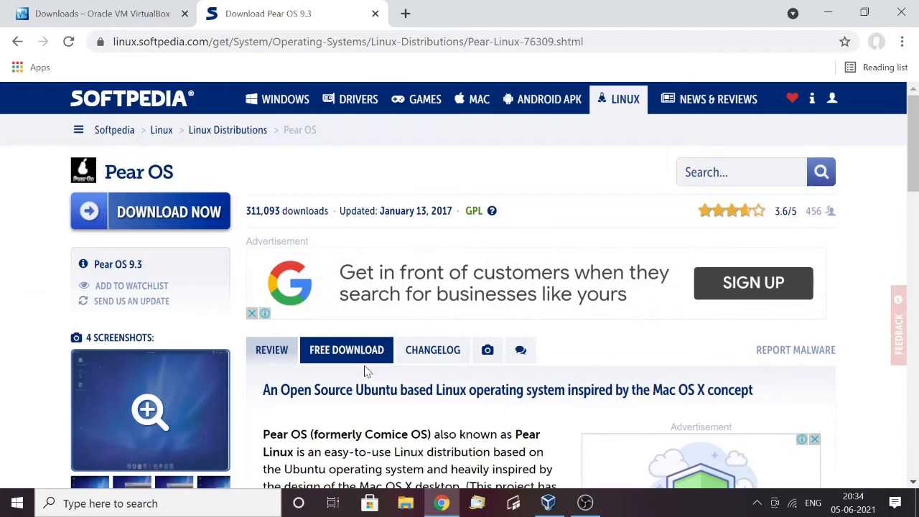
pyautogui.scroll(-1, 343, 400)
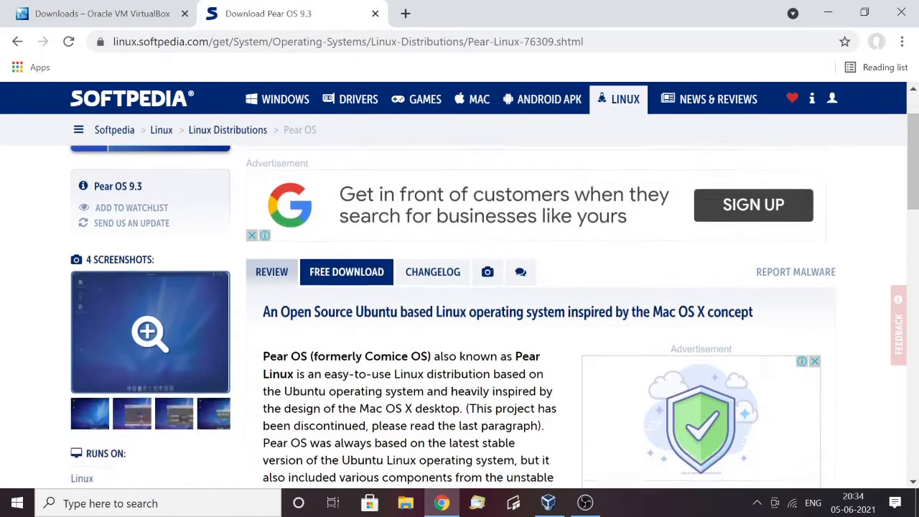
pyautogui.scroll(1, 362, 359)
pyautogui.click(365, 359)
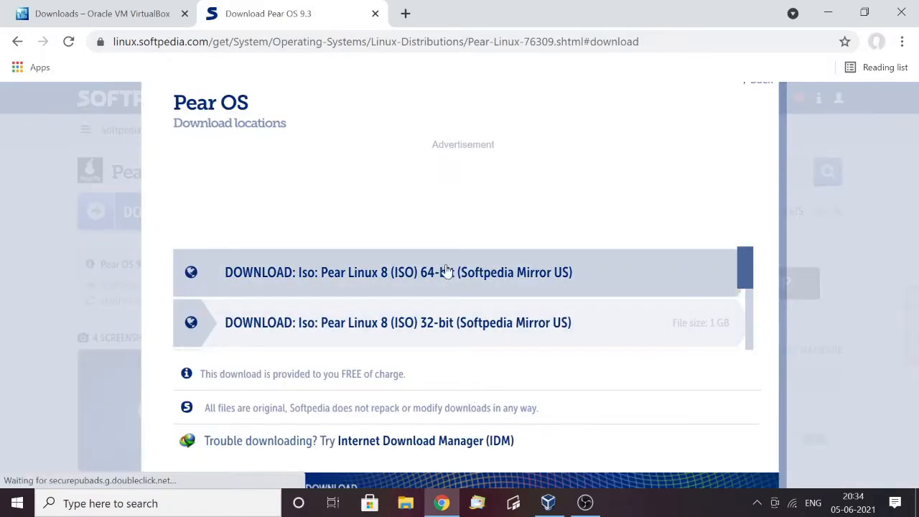
pyautogui.click(446, 272)
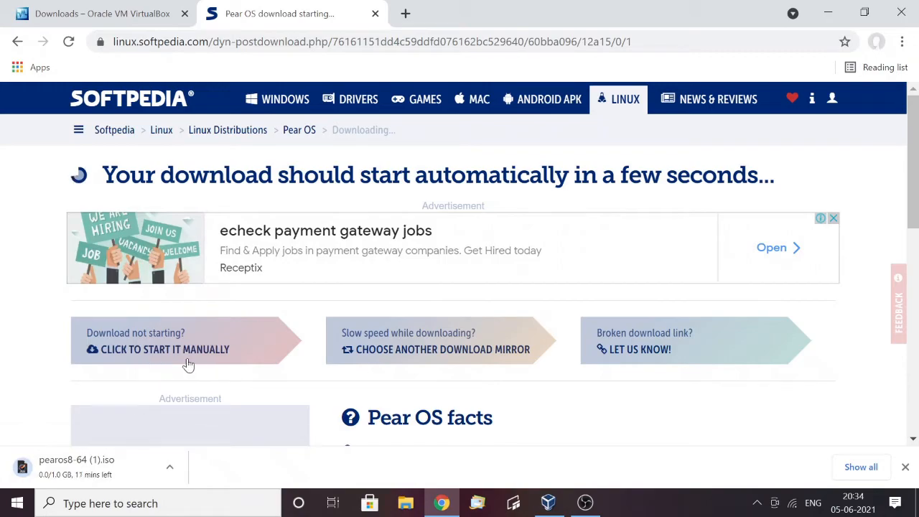
# Cancel the running pearos8-64 (1).iso download and dismiss the browser's download bar
pyautogui.click(170, 468)
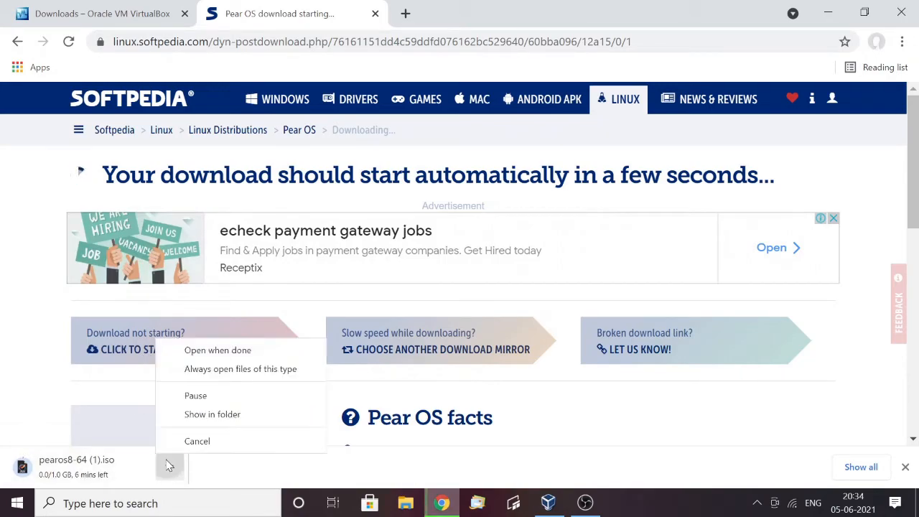
pyautogui.click(198, 442)
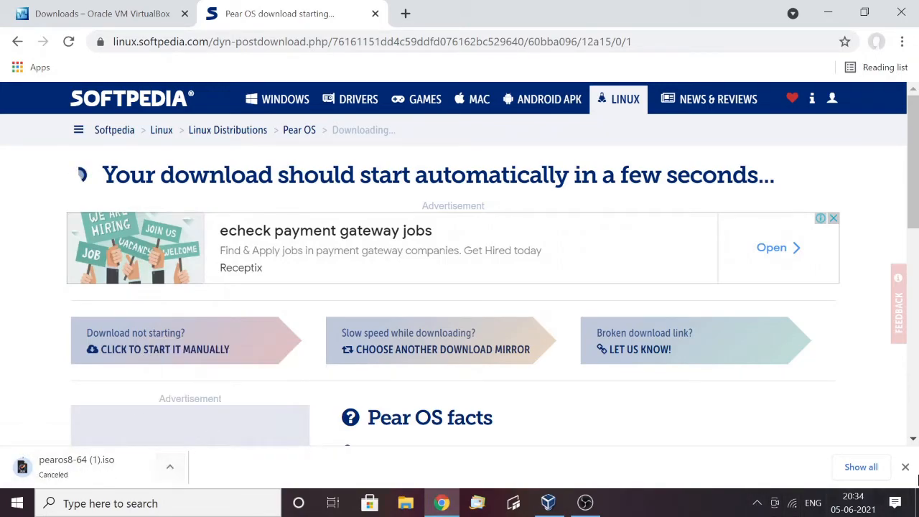
pyautogui.click(904, 466)
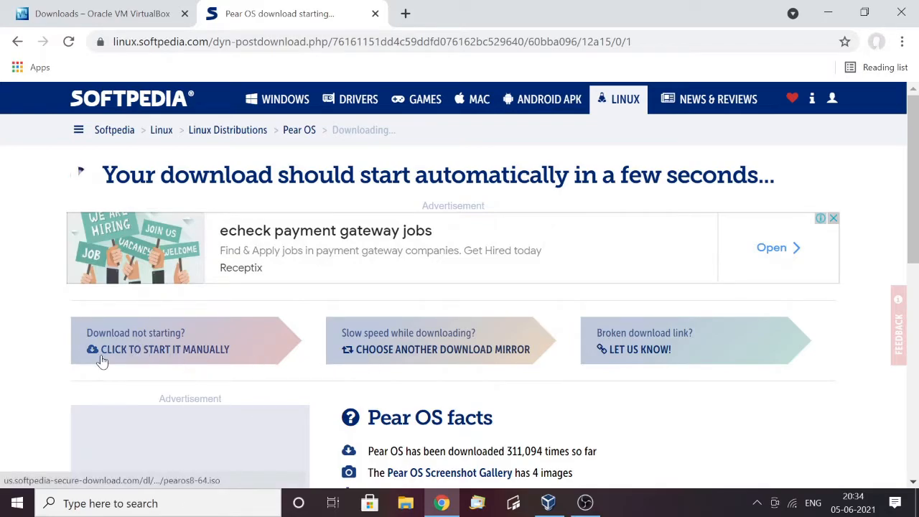
# Switch to Oracle VM VirtualBox Manager and begin a new virtual machine named pearos2
pyautogui.click(100, 13)
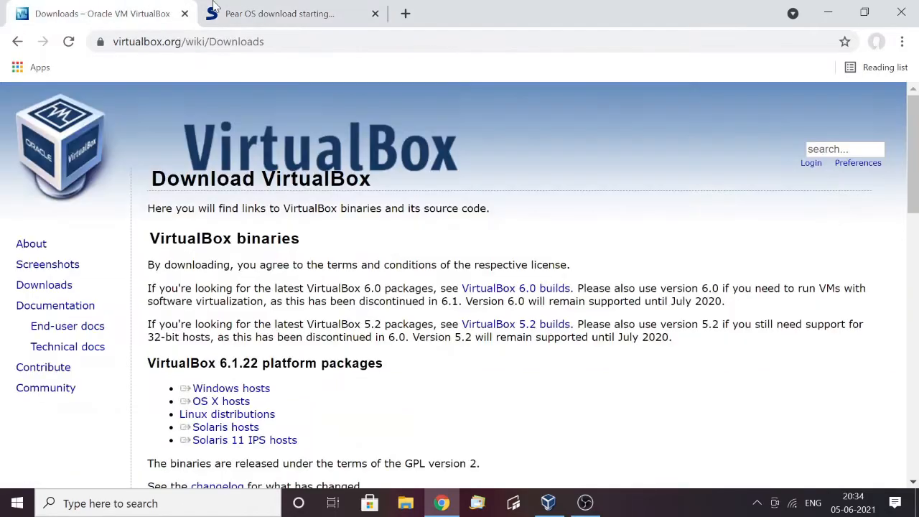
pyautogui.click(548, 503)
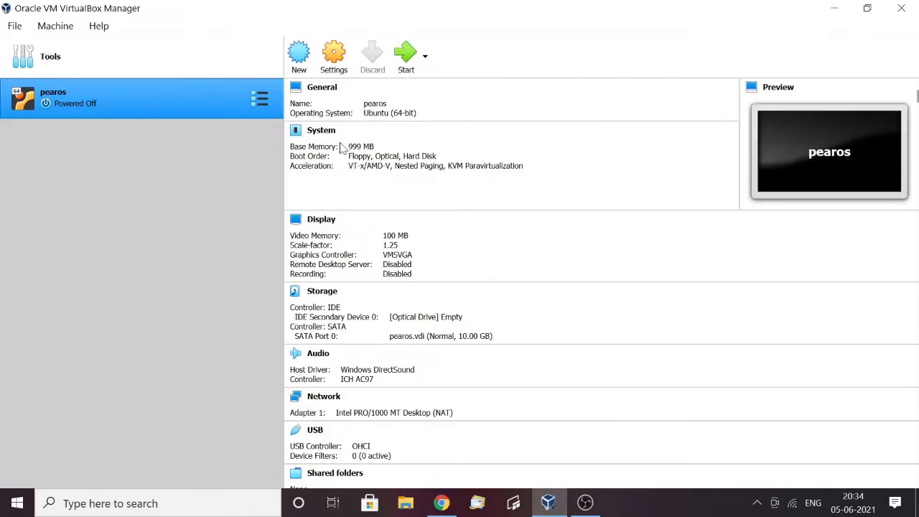
pyautogui.click(299, 54)
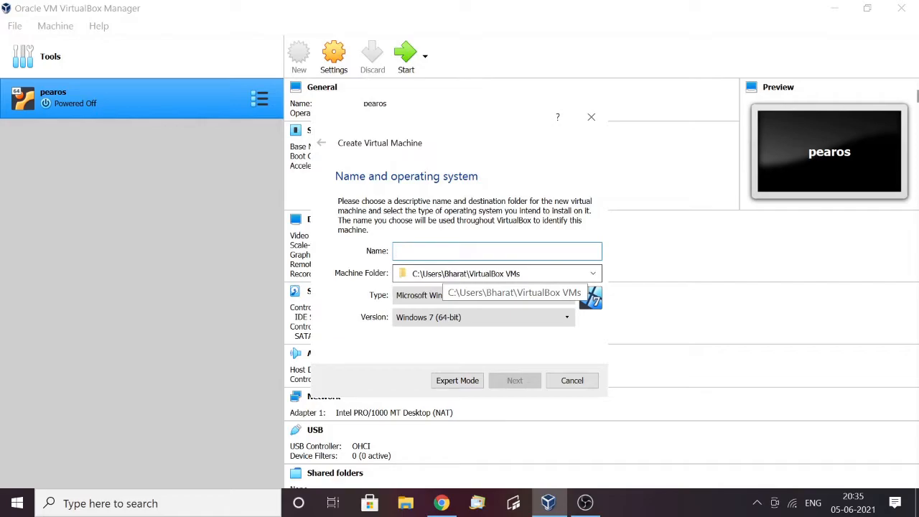
pyautogui.write('pear')
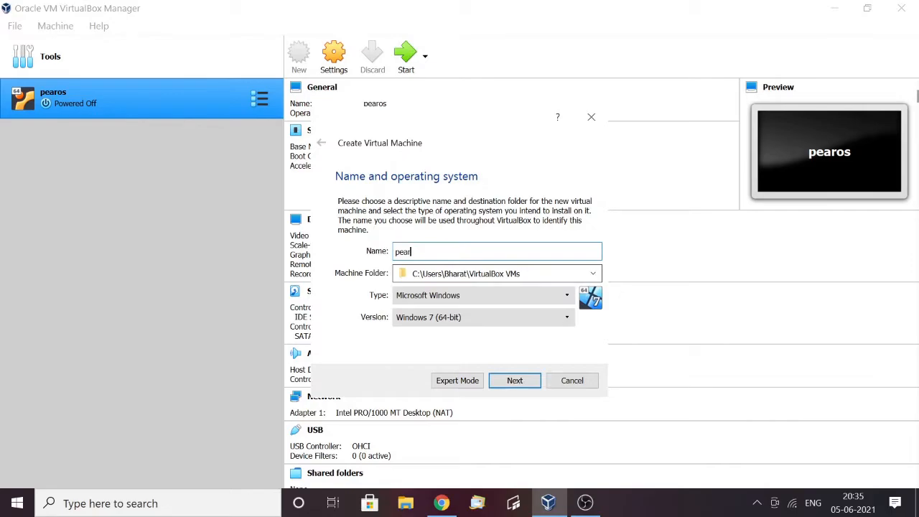
pyautogui.write('os2')
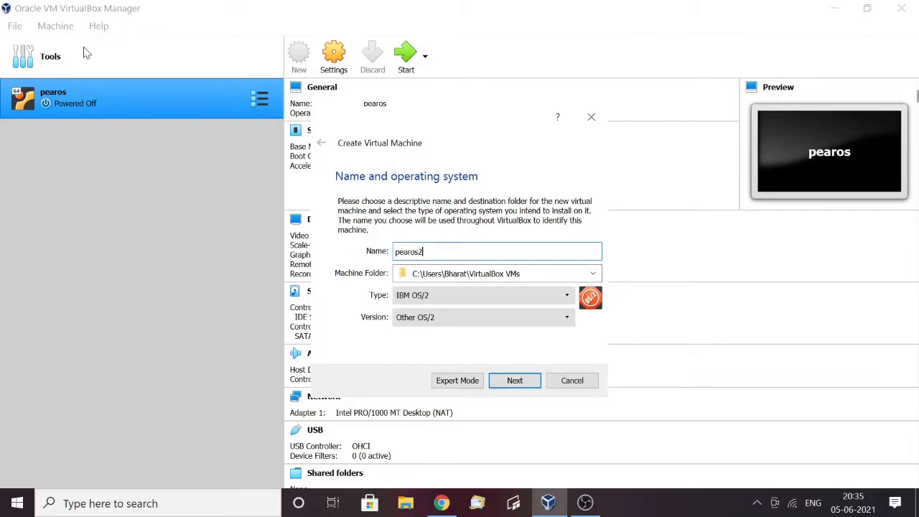
# Set the new machine's operating system type to Linux and its version to Ubuntu (64-bit), and continue to the memory size
pyautogui.click(458, 300)
pyautogui.click(414, 325)
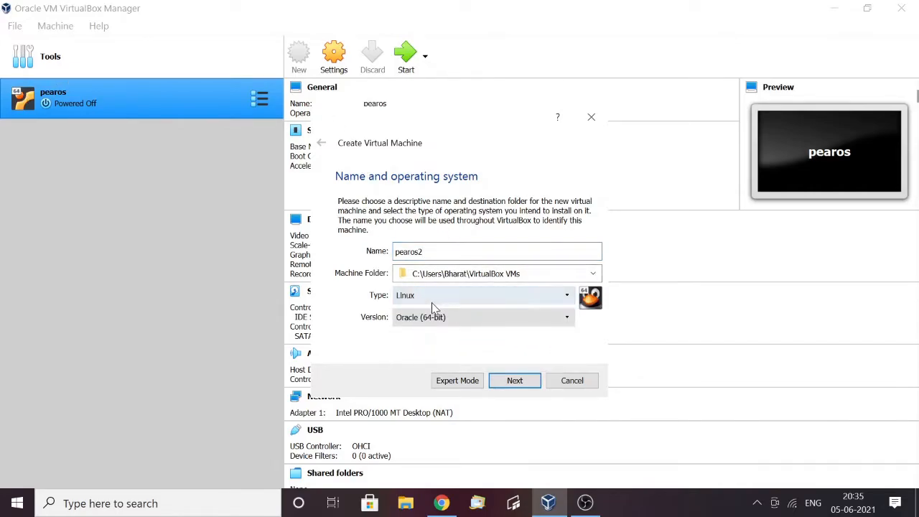
pyautogui.click(445, 317)
pyautogui.scroll(-5, 430, 402)
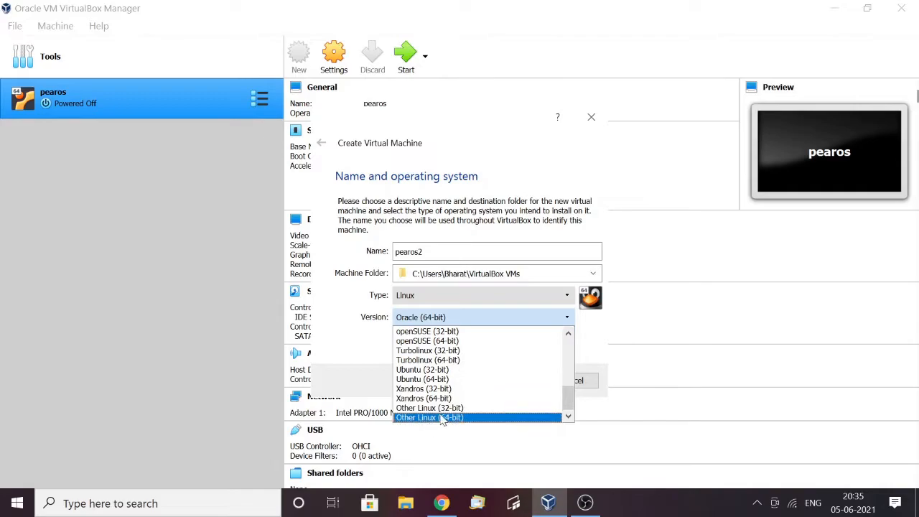
pyautogui.click(450, 379)
pyautogui.click(529, 381)
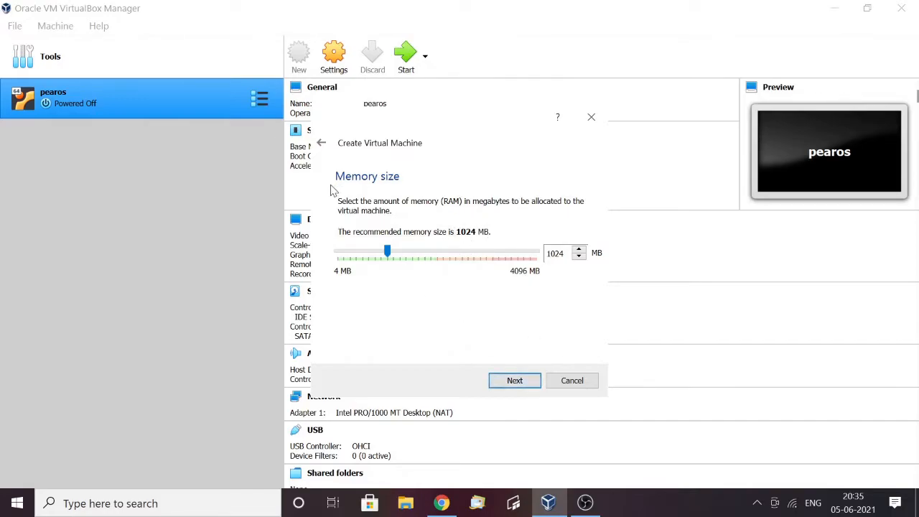
# Accept 1024 MB of memory and choose a new dynamically allocated VDI virtual hard disk for the machine
pyautogui.click(514, 381)
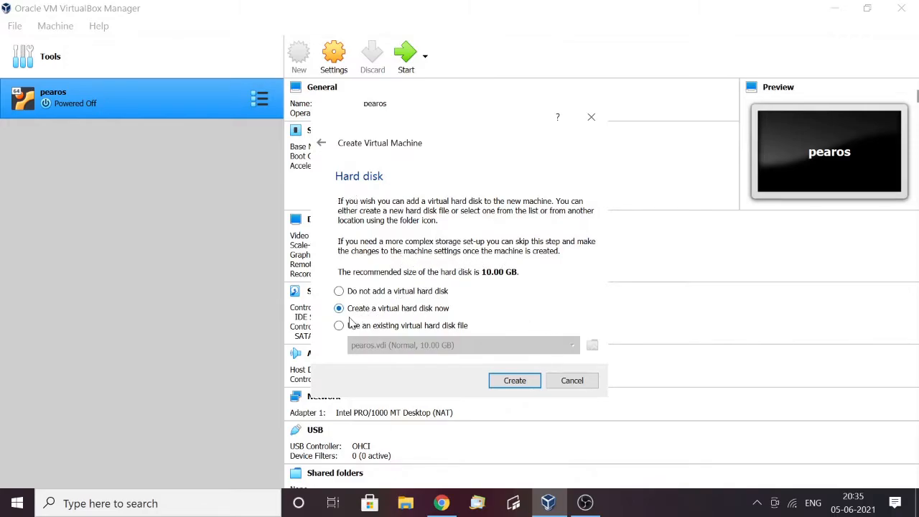
pyautogui.click(515, 381)
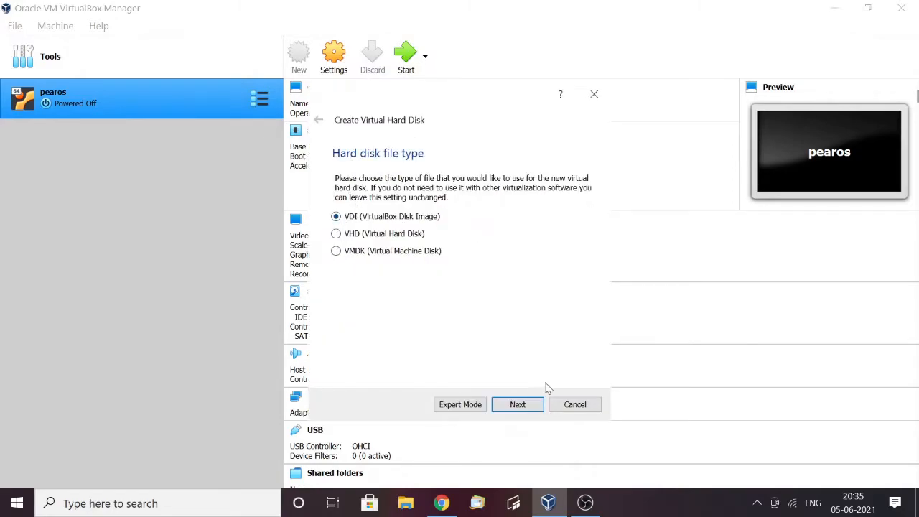
pyautogui.click(537, 406)
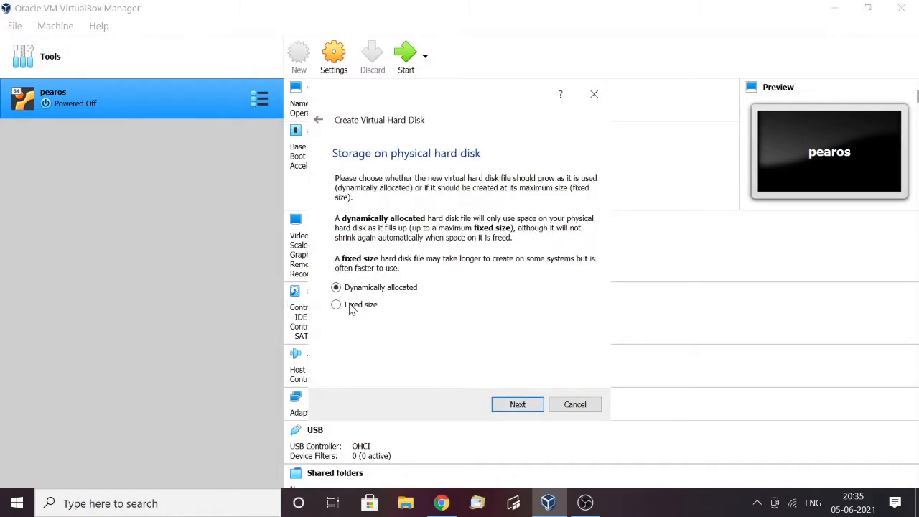
pyautogui.click(526, 404)
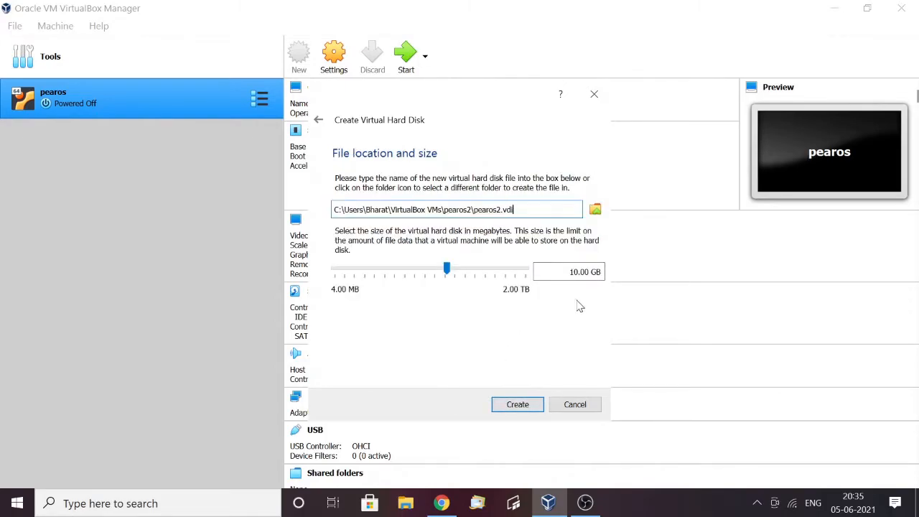
# Set the virtual hard disk size to 15 GB and create the disk
pyautogui.doubleClick(574, 271)
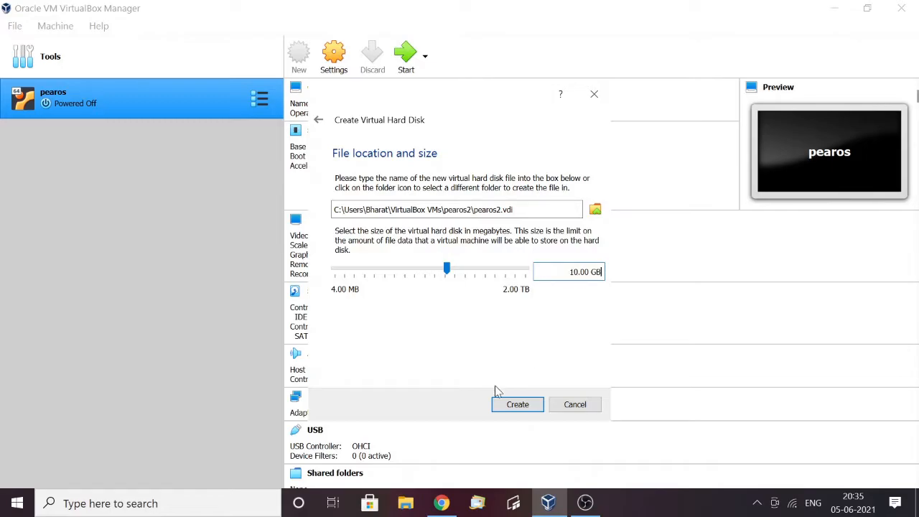
pyautogui.click(579, 272)
pyautogui.press('BackSpace')
pyautogui.write('5')
pyautogui.click(515, 406)
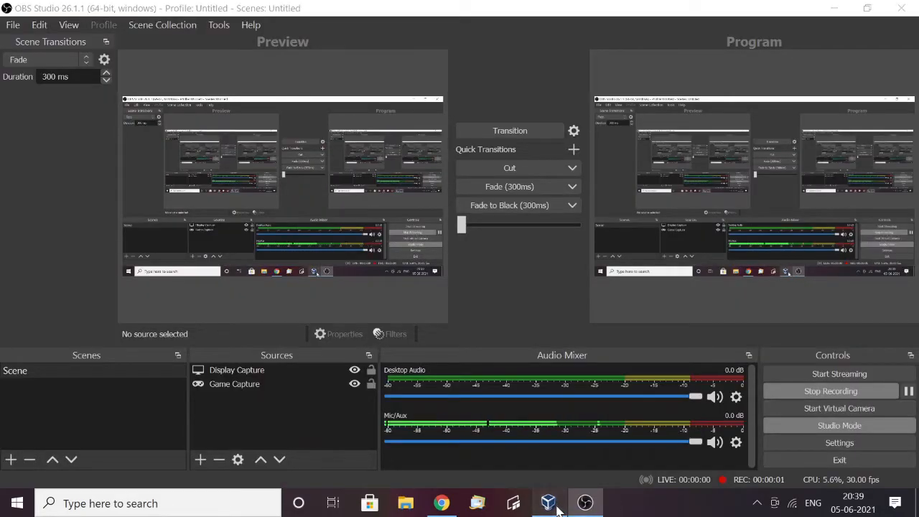
# Return to VirtualBox Manager and start the pearos2 virtual machine
pyautogui.click(557, 505)
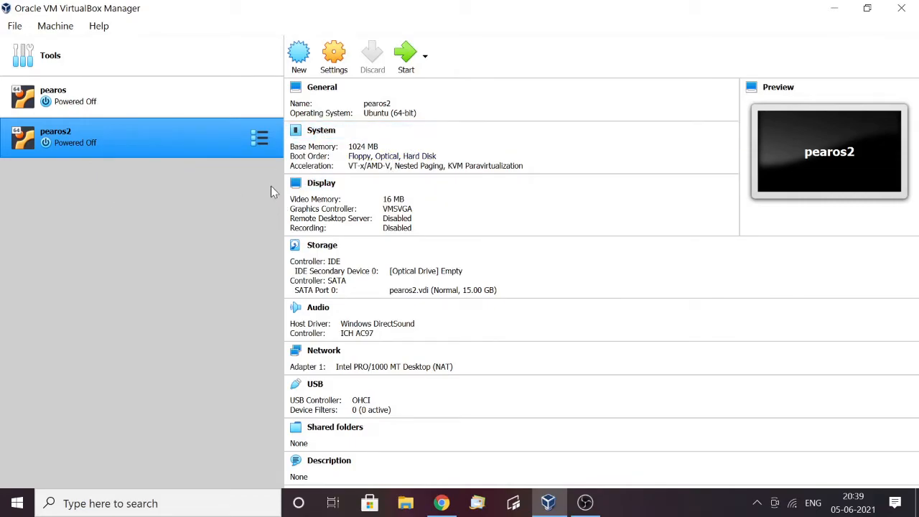
pyautogui.click(407, 66)
pyautogui.doubleClick(243, 147)
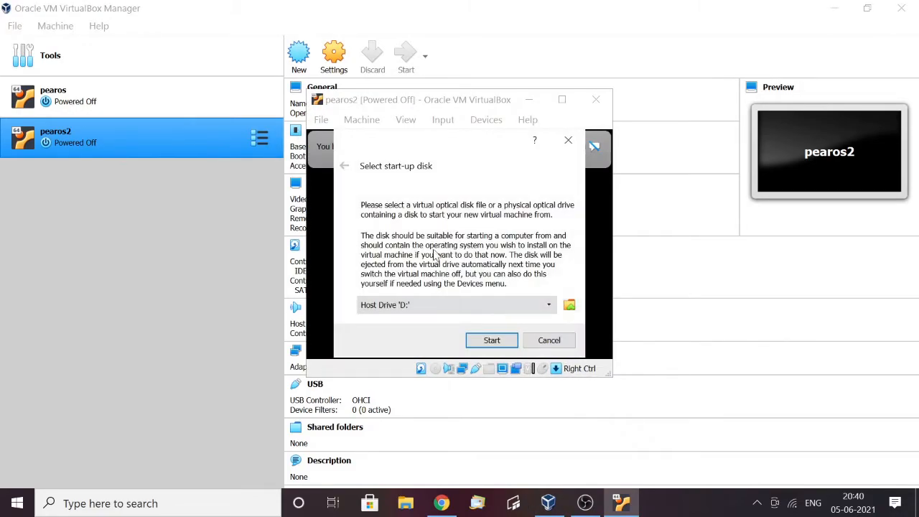
# Choose pearos8-64.iso from the Downloads folder as the start-up disk and boot the virtual machine from it
pyautogui.click(570, 308)
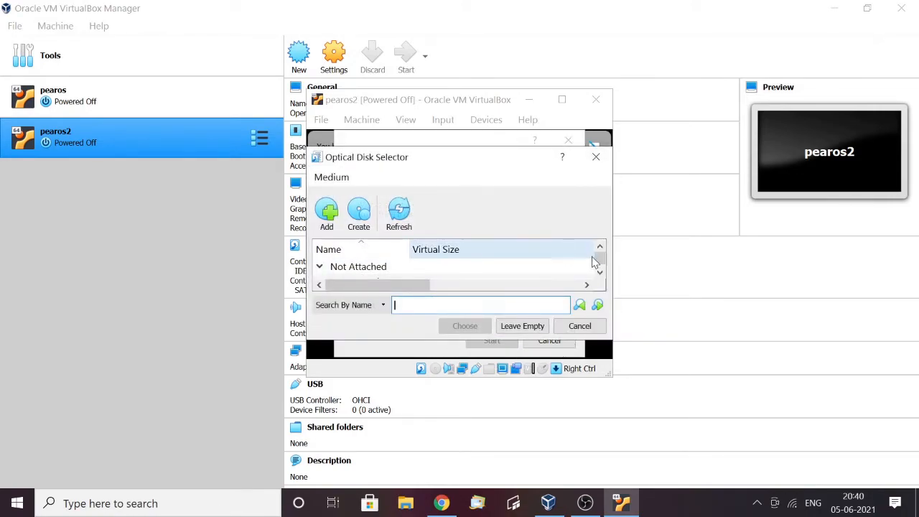
pyautogui.moveTo(603, 260); pyautogui.dragTo(601, 273)
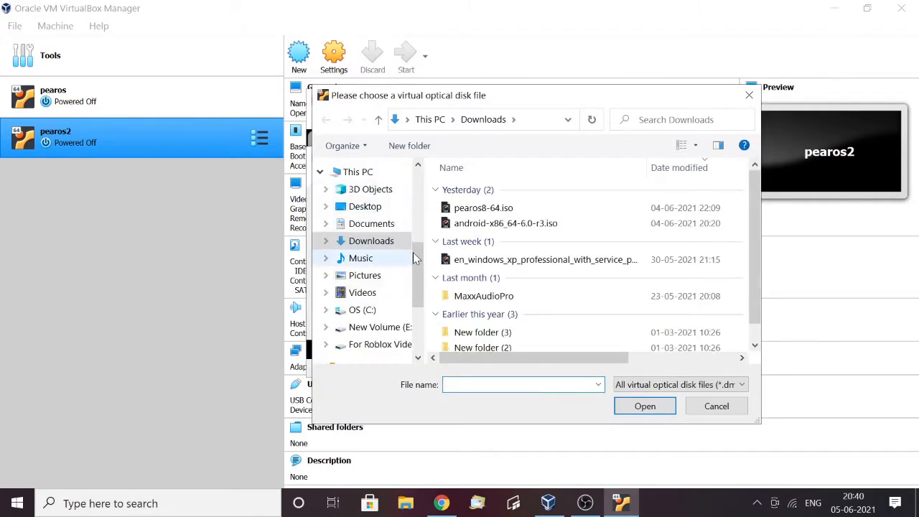
pyautogui.click(503, 209)
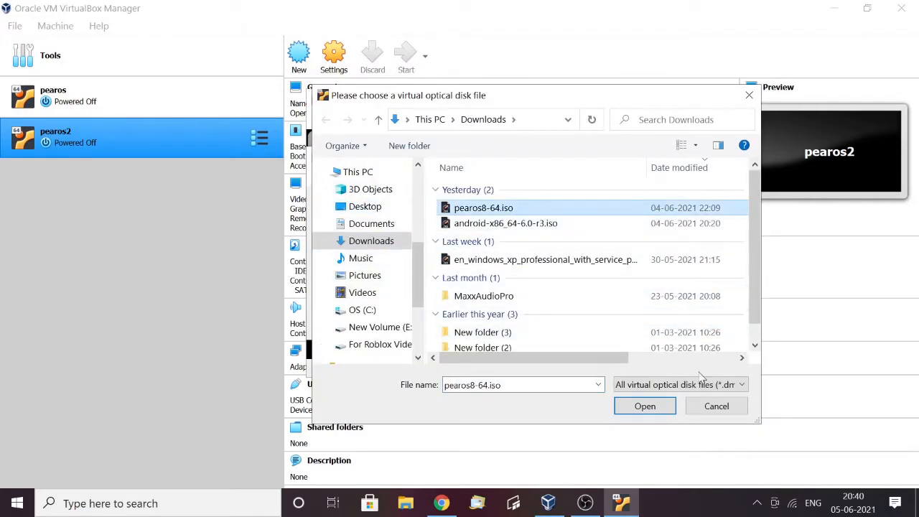
pyautogui.click(653, 409)
pyautogui.click(485, 327)
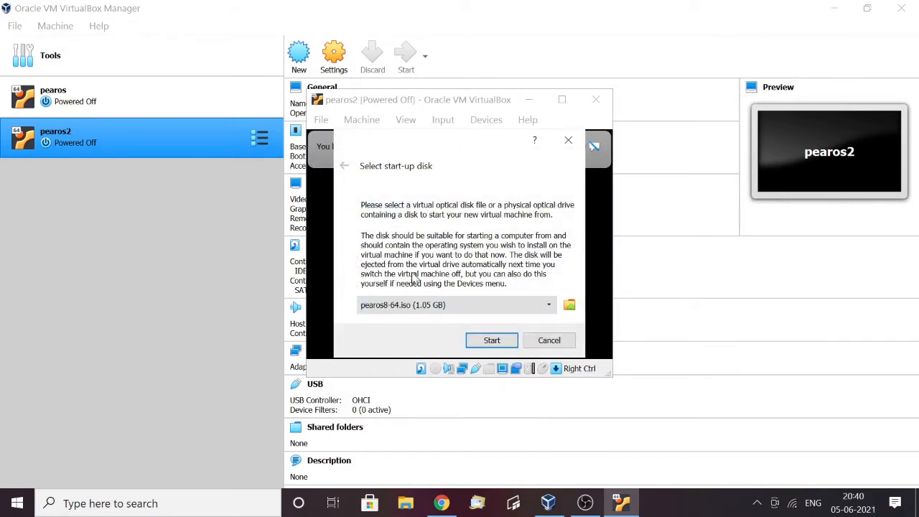
pyautogui.click(491, 342)
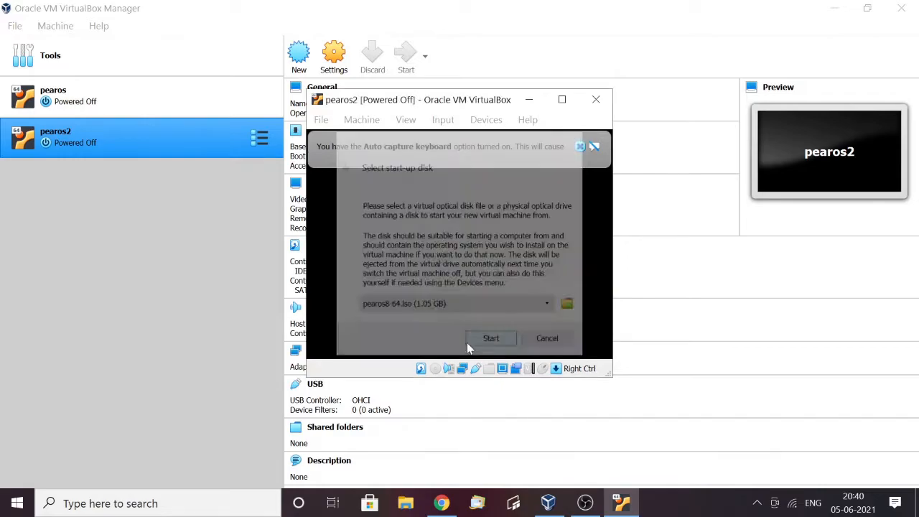
# Start the Pear OS 8 installer directly from the boot menu and dismiss the keyboard capture and mouse integration notices
pyautogui.click(580, 147)
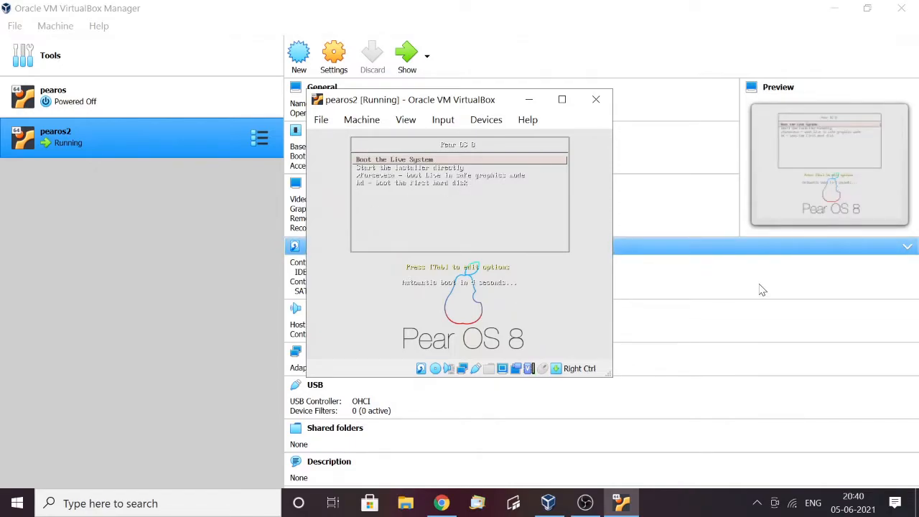
pyautogui.press('Down')
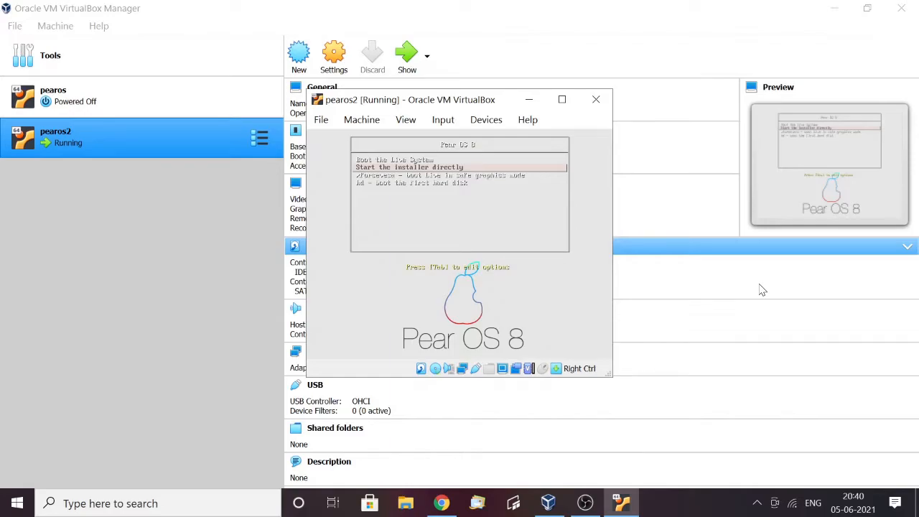
pyautogui.press('Return')
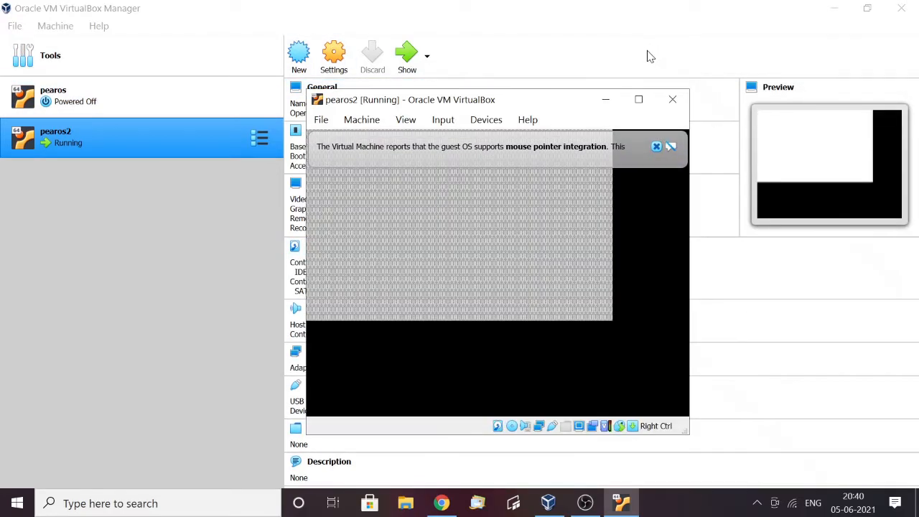
pyautogui.click(662, 150)
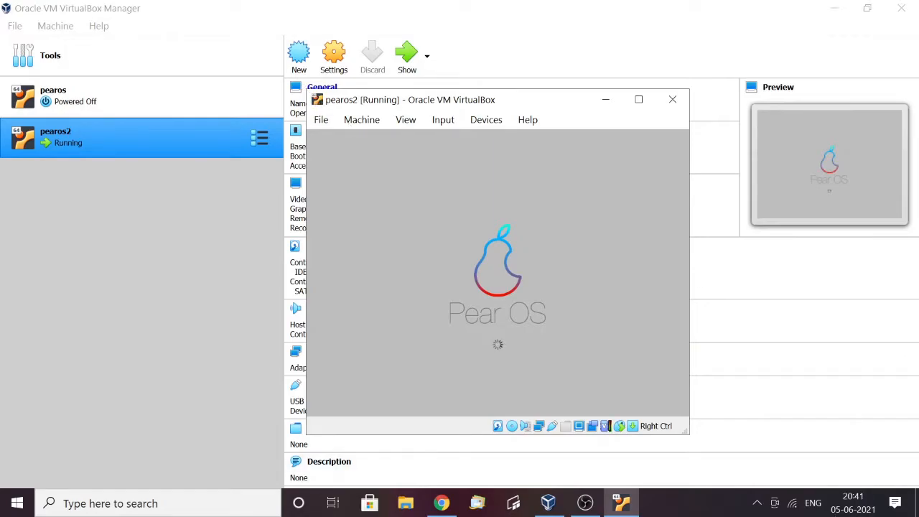
pyautogui.click(585, 503)
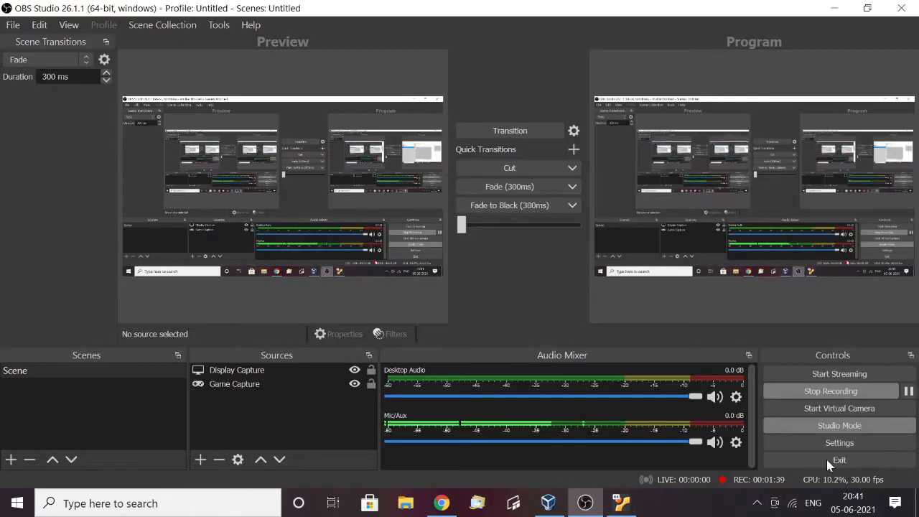
# Switch from OBS Studio to the running pearos2 virtual machine and view the guest's network connection options
pyautogui.click(869, 390)
pyautogui.moveTo(632, 509)
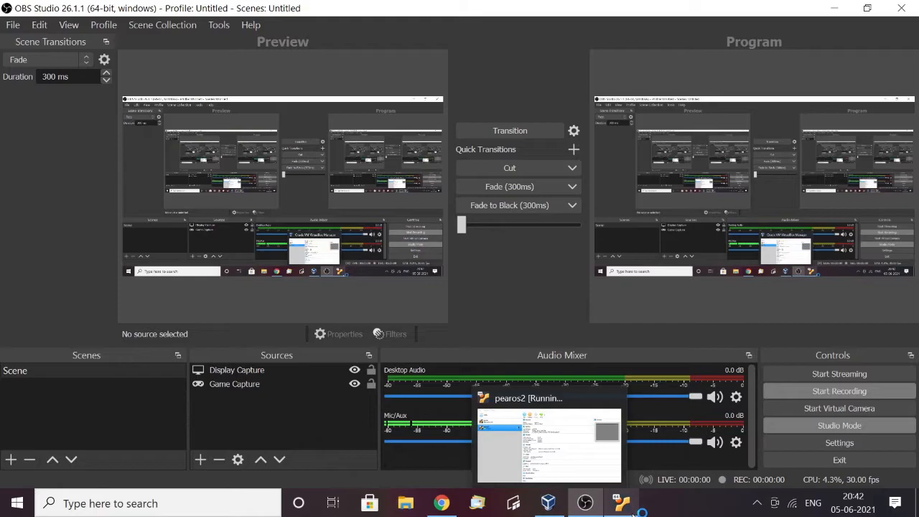
pyautogui.click(622, 503)
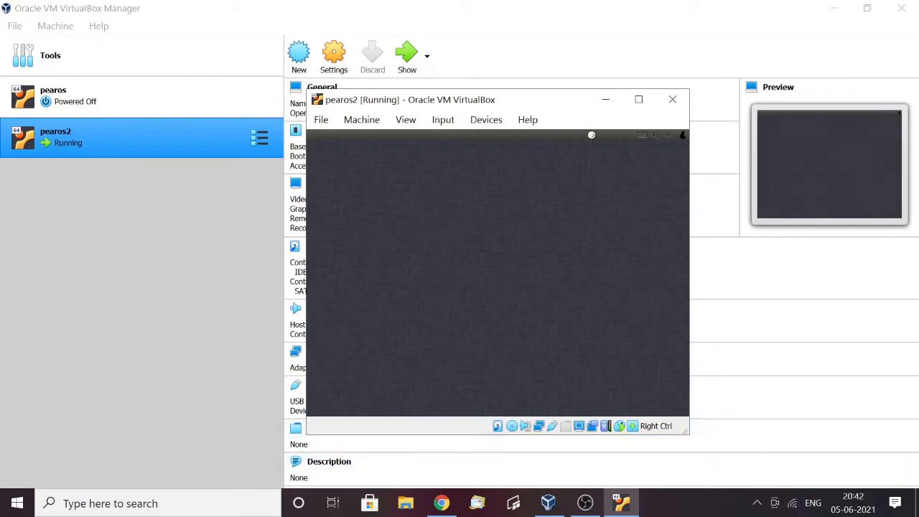
pyautogui.click(656, 136)
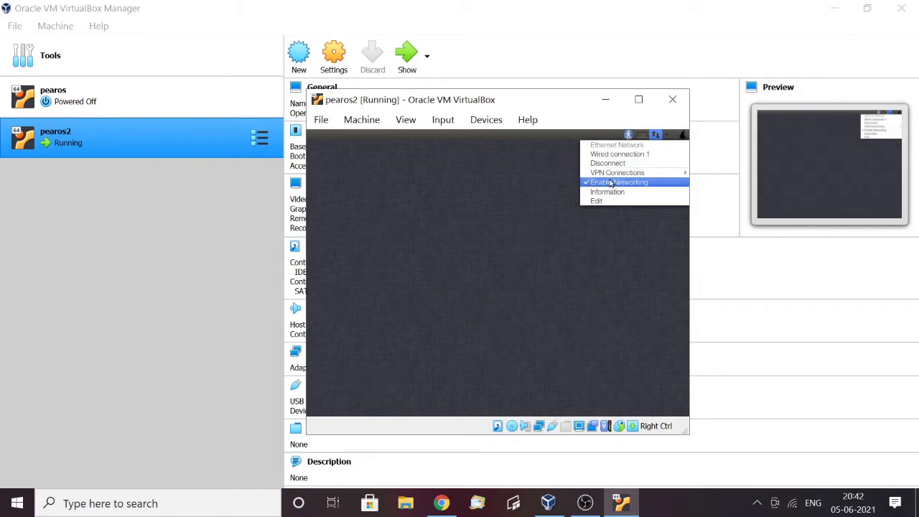
pyautogui.click(529, 185)
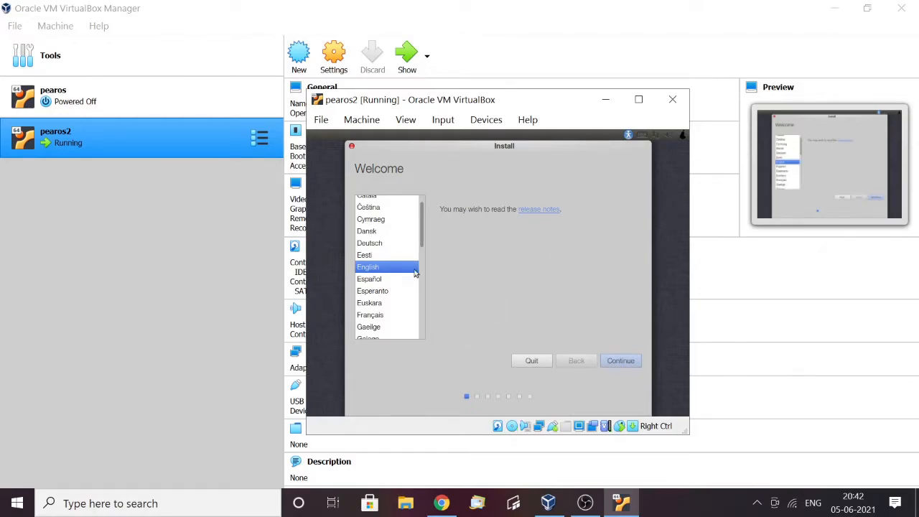
# Keep English as the installer language and continue past the preparation page without downloading updates or installing third-party software
pyautogui.moveTo(422, 231)
pyautogui.mouseDown()
pyautogui.moveTo(424, 342)
pyautogui.moveTo(424, 234)
pyautogui.mouseUp()
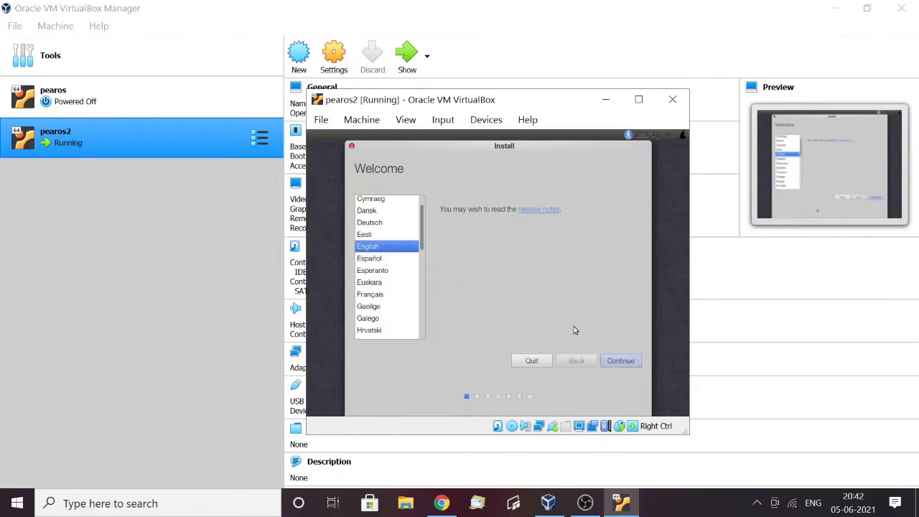
pyautogui.click(629, 361)
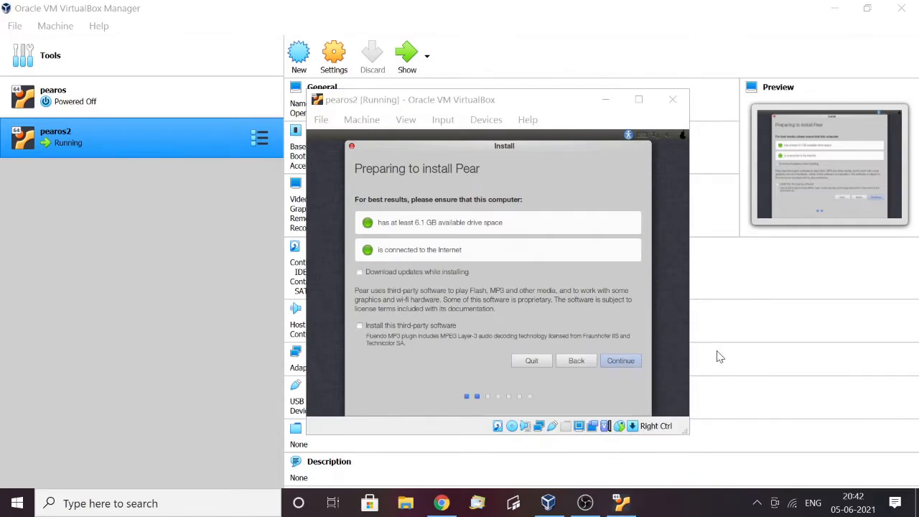
pyautogui.click(466, 275)
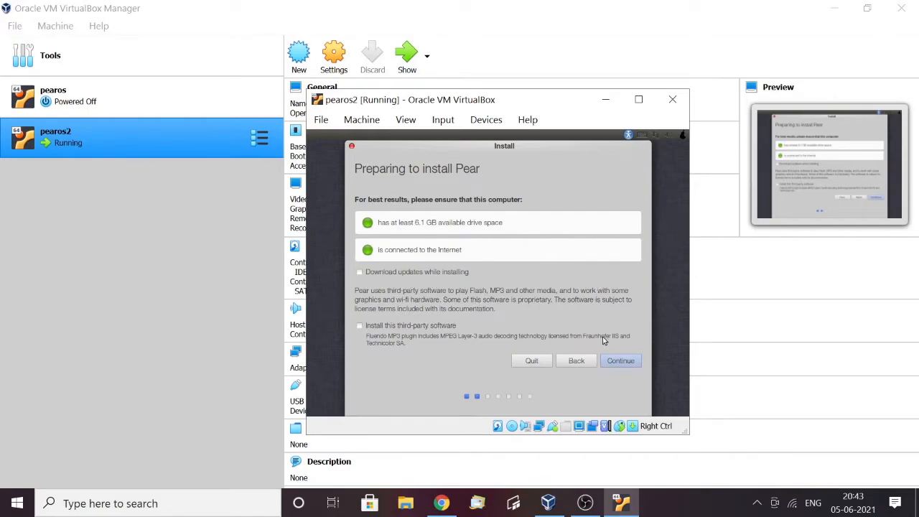
pyautogui.click(618, 361)
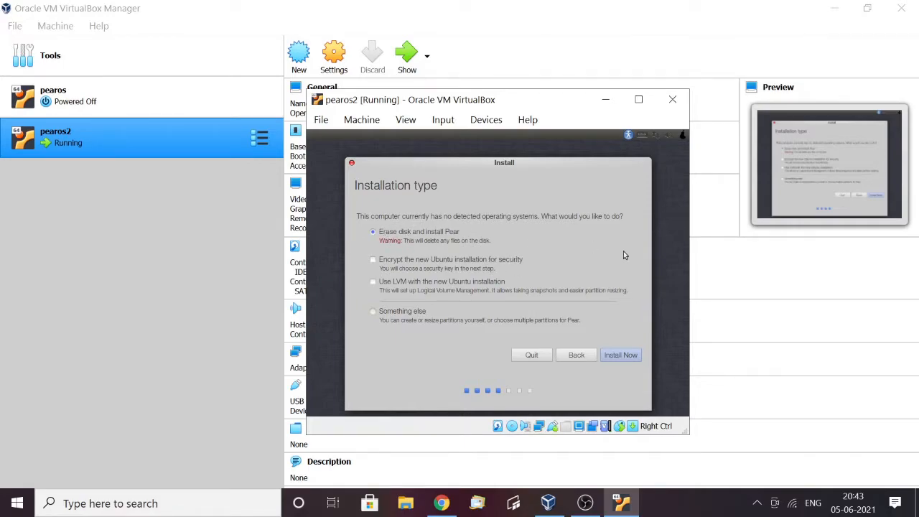
# Start the installation with the option to erase the disk and install Pear, and pick India on the location map
pyautogui.click(632, 356)
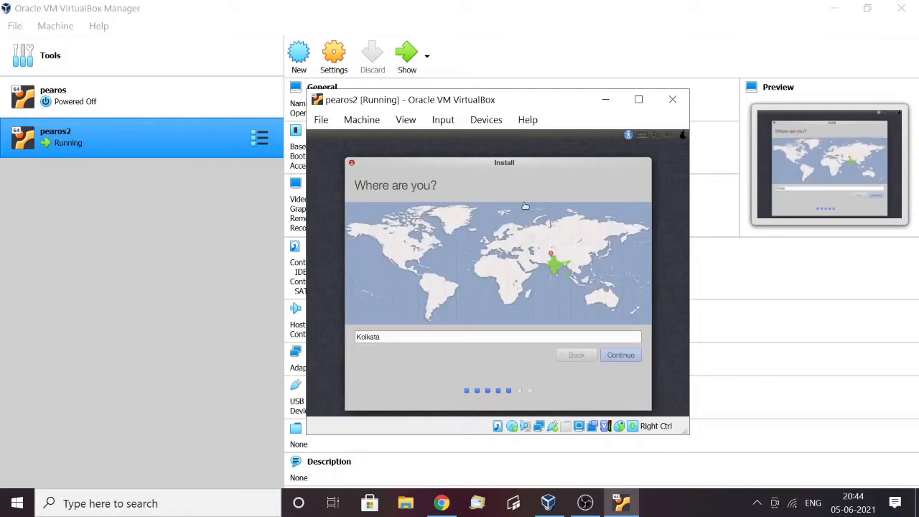
pyautogui.click(372, 217)
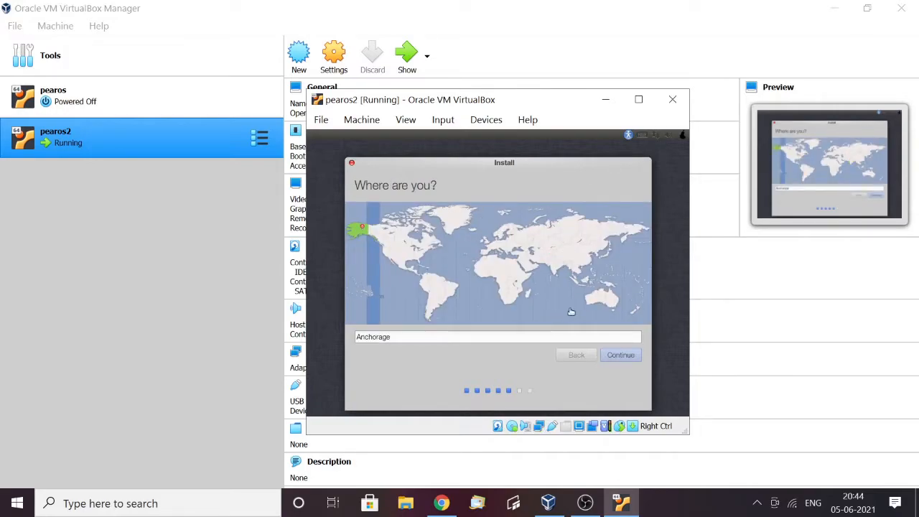
pyautogui.click(559, 264)
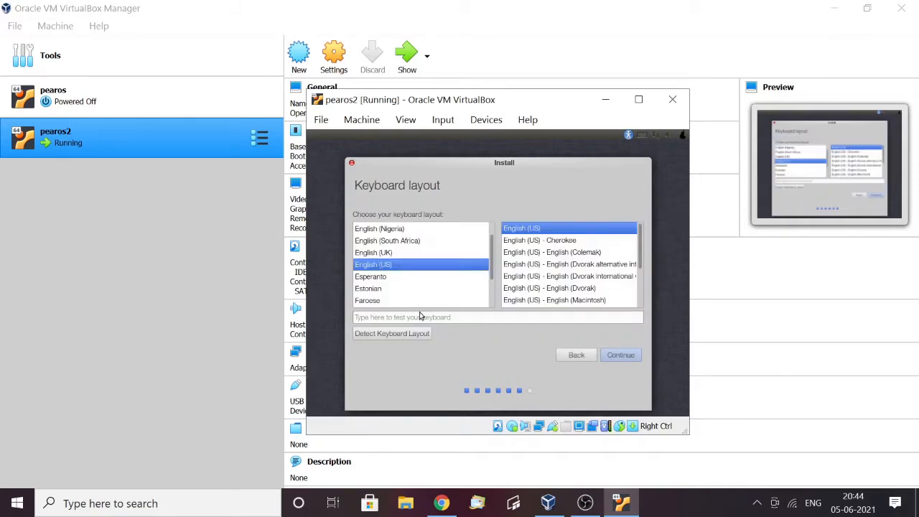
# Choose the English (UK) keyboard layout with the plain English (UK) variant and continue
pyautogui.click(357, 257)
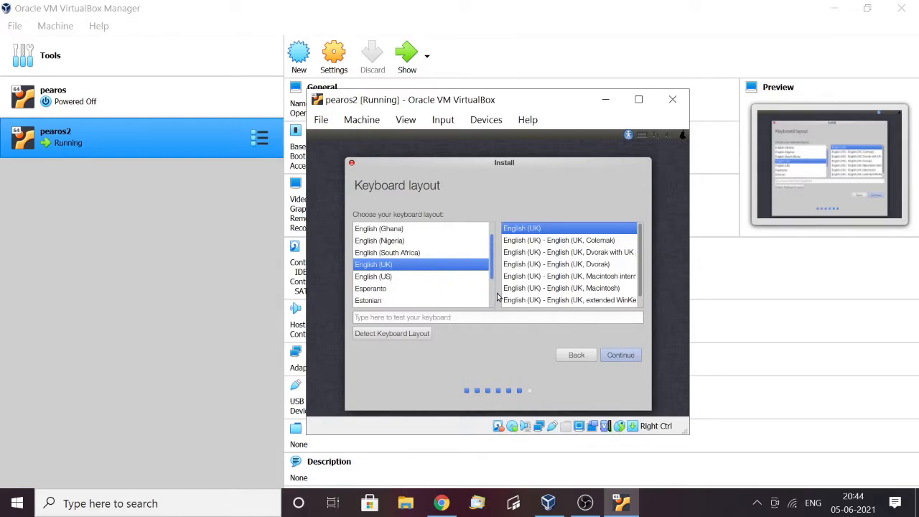
pyautogui.scroll(-5, 492, 252)
pyautogui.scroll(6, 491, 246)
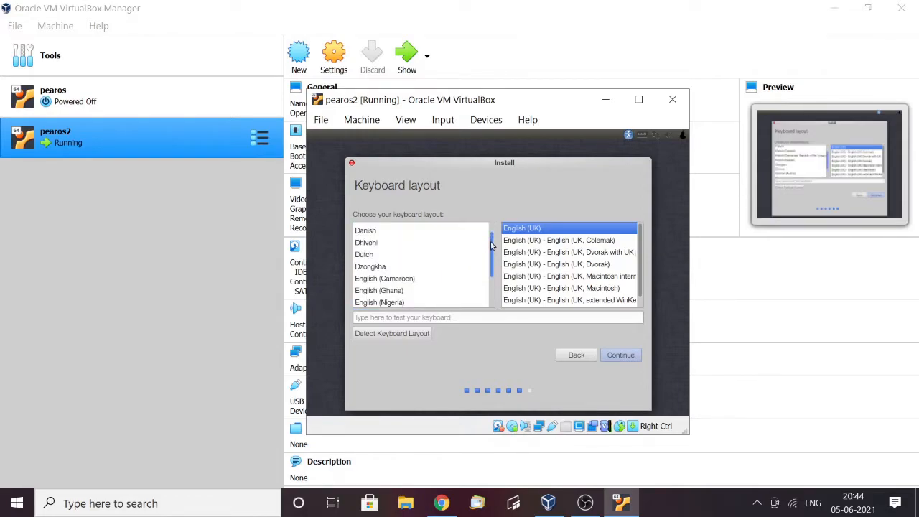
pyautogui.scroll(3, 492, 242)
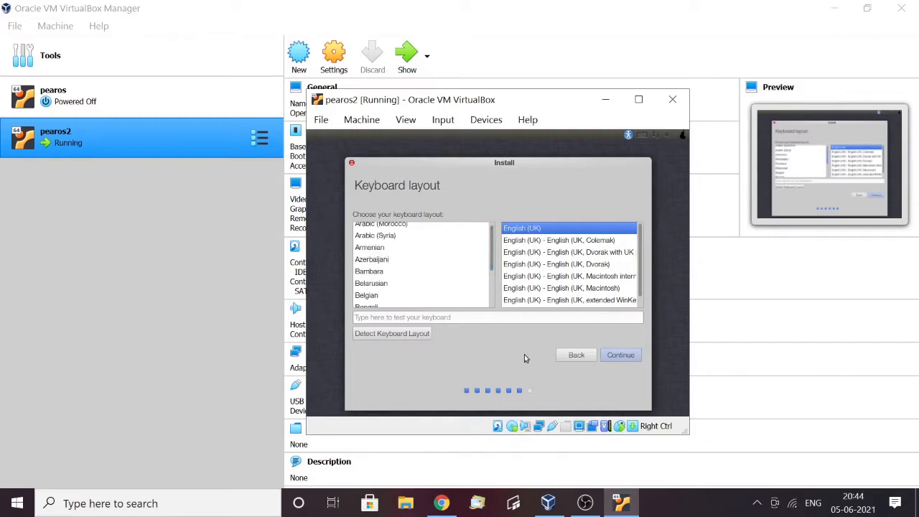
pyautogui.click(618, 355)
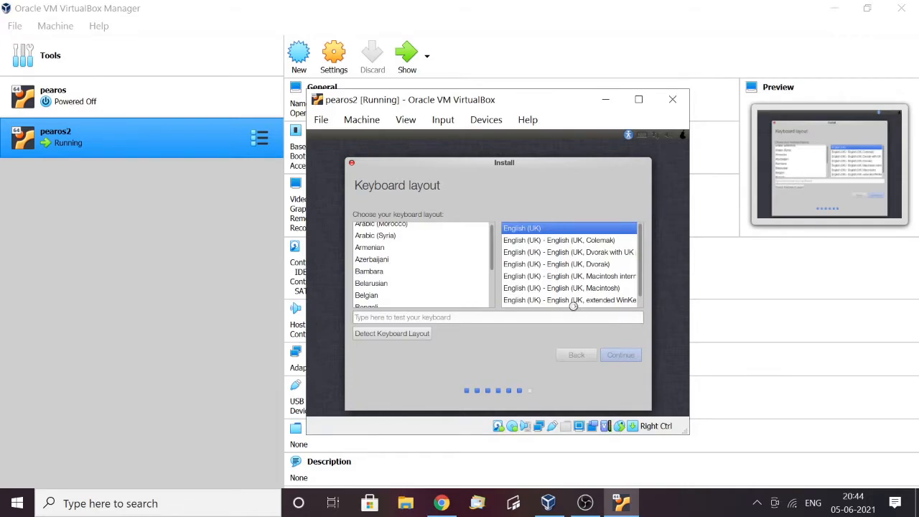
pyautogui.click(552, 289)
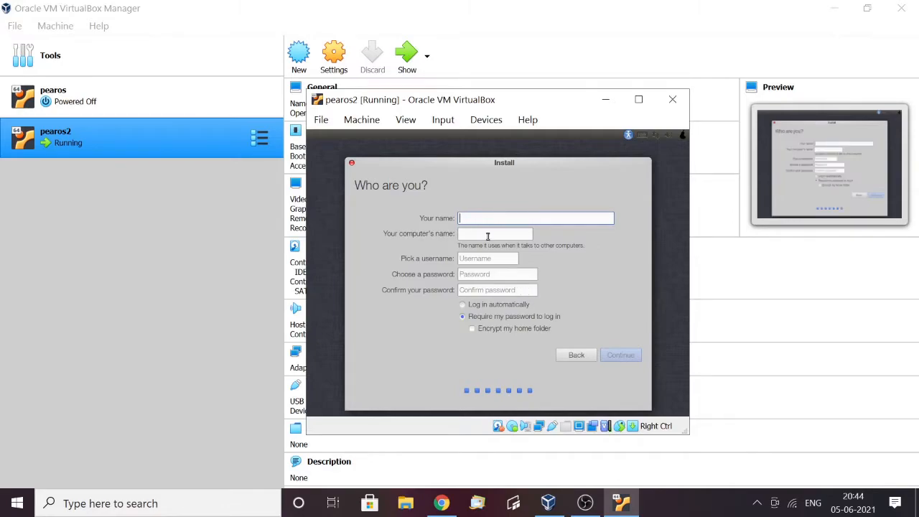
# Set up automatic login, enter Pearos as the name, and shorten the computer's name to pearos
pyautogui.click(487, 307)
pyautogui.click(511, 220)
pyautogui.write('Pearos')
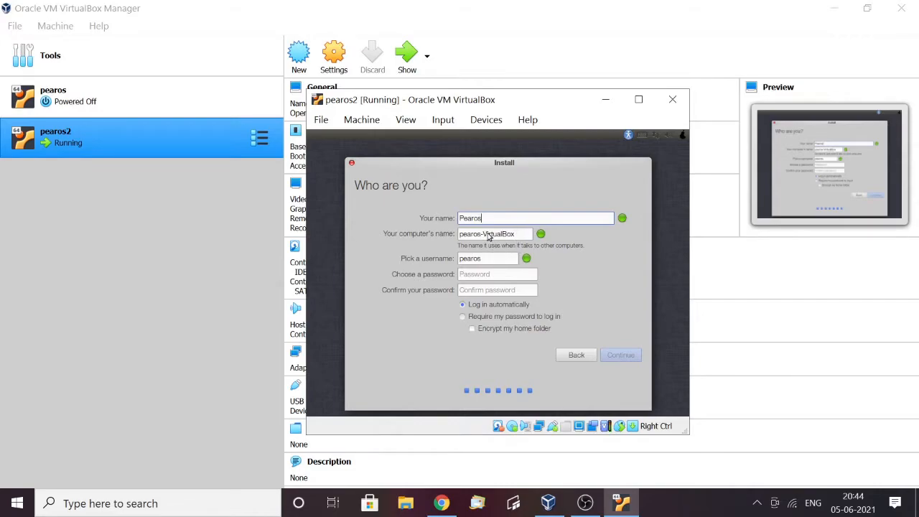
pyautogui.moveTo(515, 234); pyautogui.dragTo(490, 236)
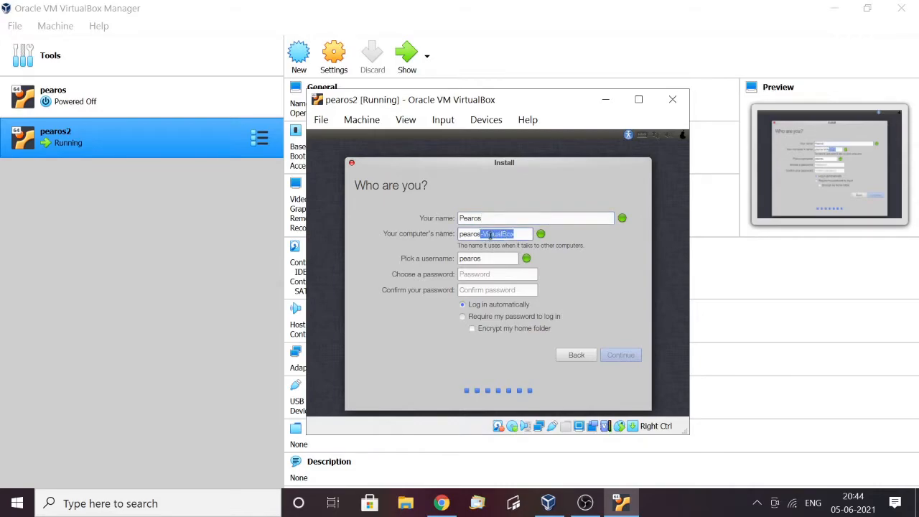
pyautogui.press('BackSpace')
pyautogui.click(511, 273)
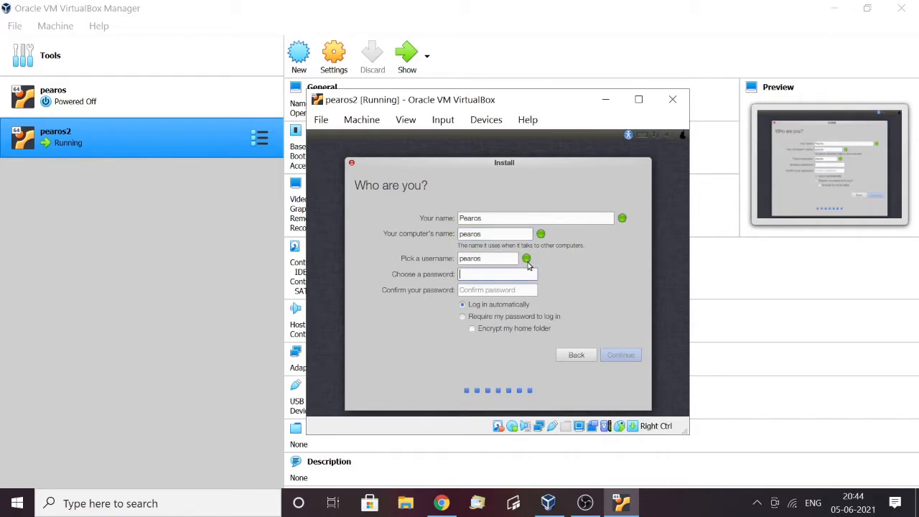
pyautogui.write('pearos1')
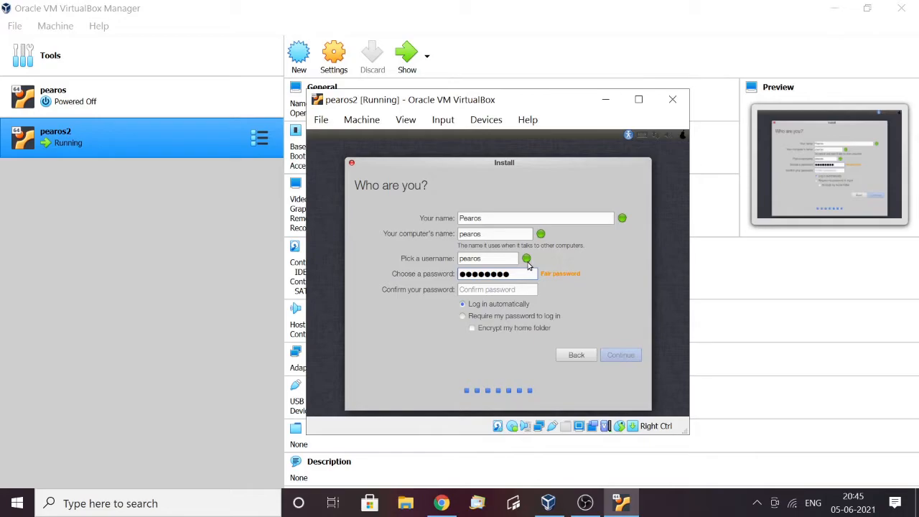
pyautogui.press('BackSpace')
pyautogui.press('BackSpace')
pyautogui.moveTo(519, 273); pyautogui.dragTo(424, 280)
pyautogui.write('●')
pyautogui.press('BackSpace')
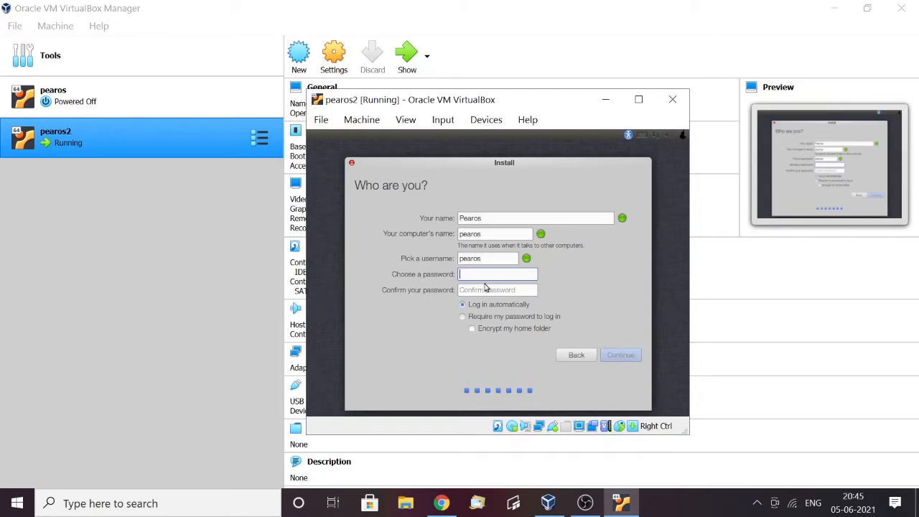
# Enter the account password, repeat it in the confirmation field, and continue with the installation
pyautogui.write('pearos')
pyautogui.press('Tab')
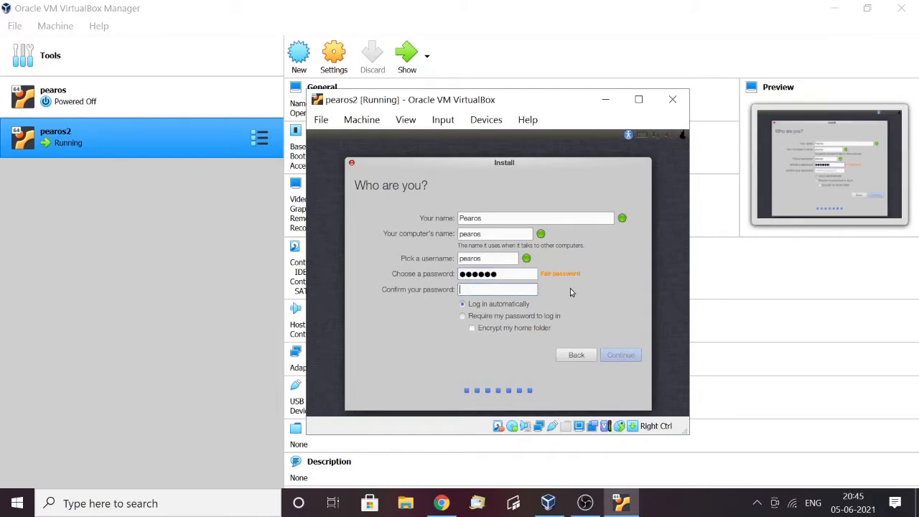
pyautogui.write('pearo')
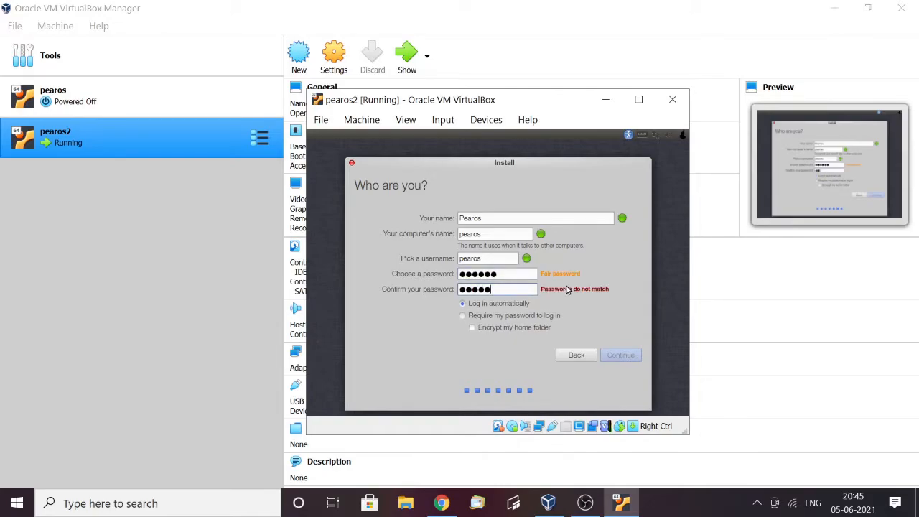
pyautogui.write('s')
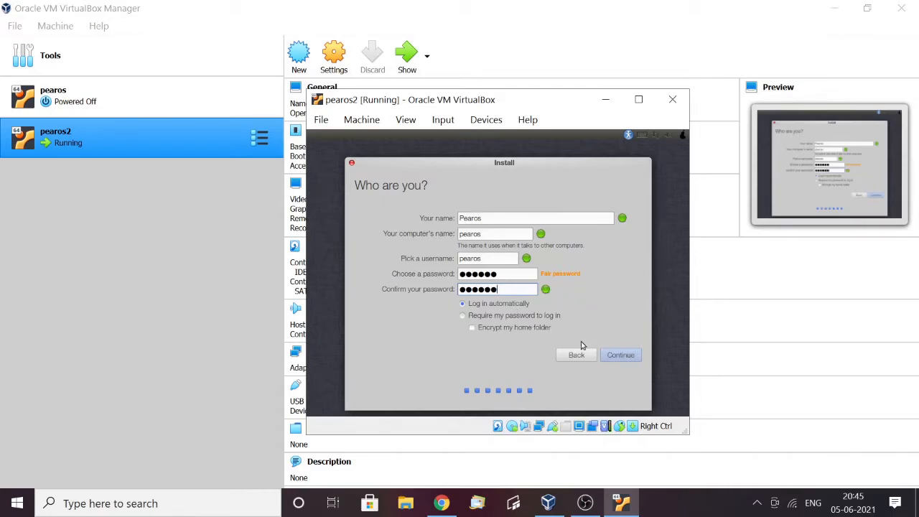
pyautogui.click(621, 355)
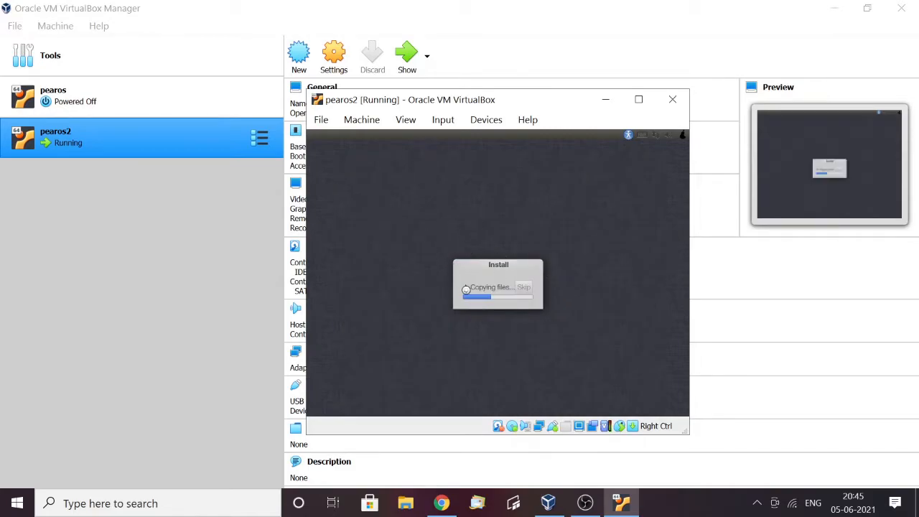
# Expand the installer's detailed log during file copying and collapse it again
pyautogui.click(465, 288)
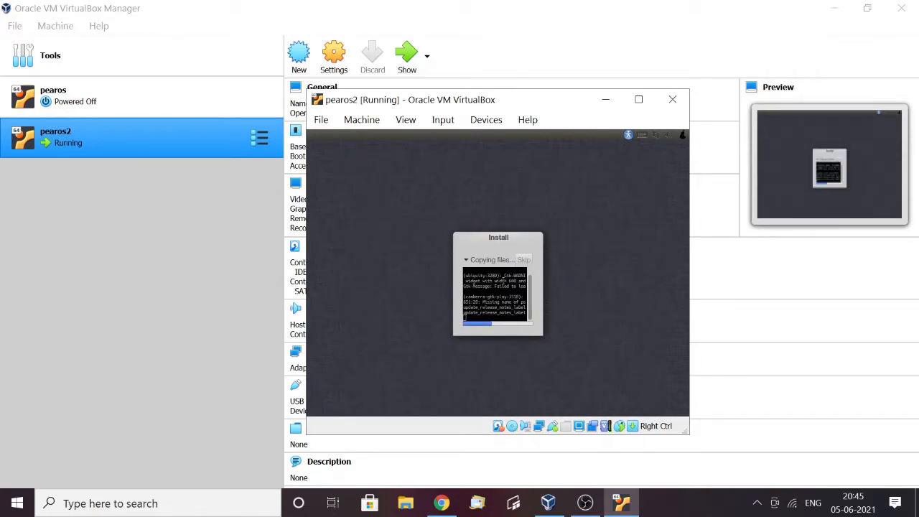
pyautogui.click(467, 259)
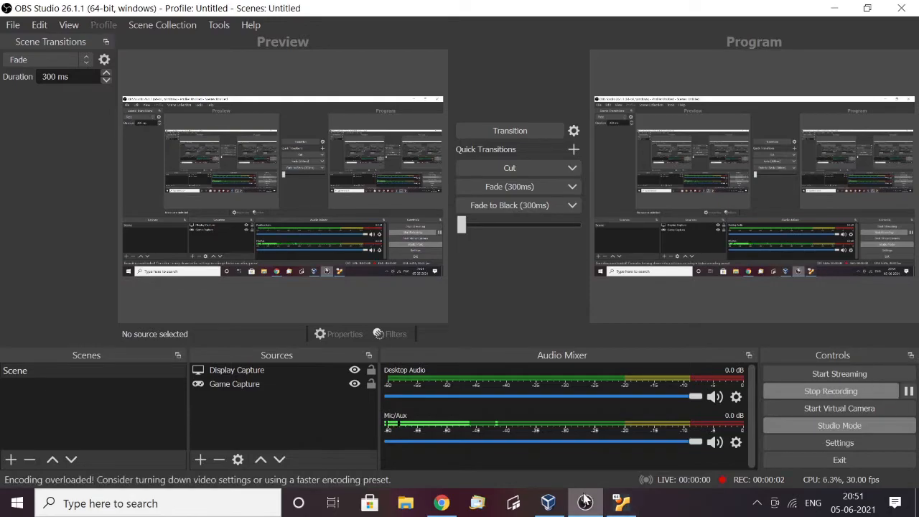
# Return to the pearos2 virtual machine window and restart the guest from the Installation Complete dialog
pyautogui.click(548, 503)
pyautogui.click(620, 502)
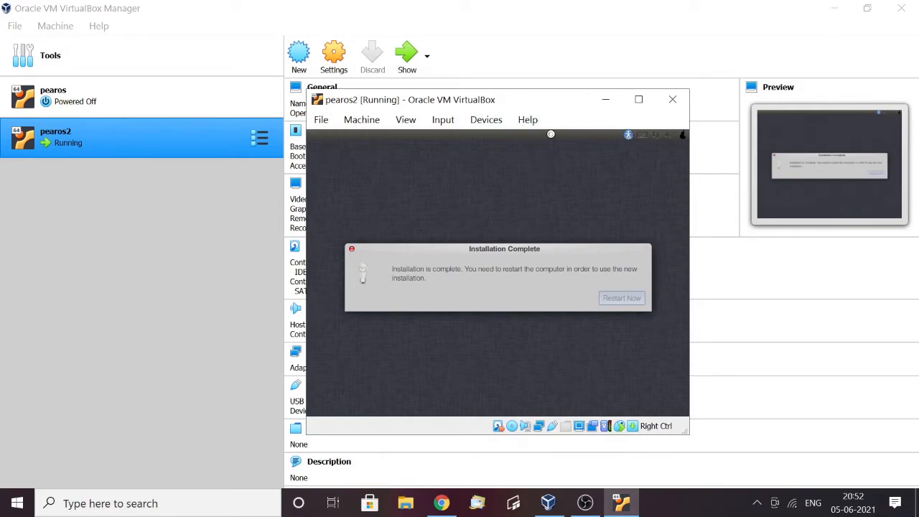
pyautogui.click(638, 288)
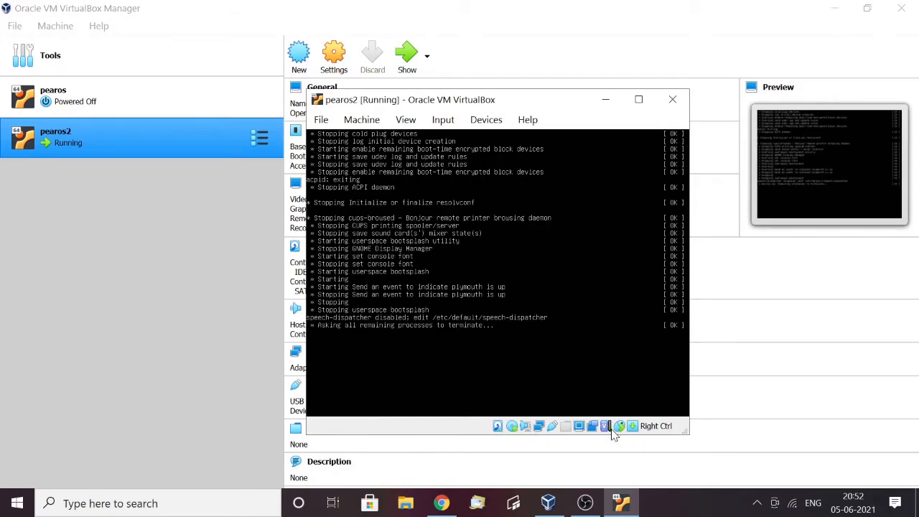
# Close the pearos2 virtual machine by powering it off
pyautogui.moveTo(609, 427)
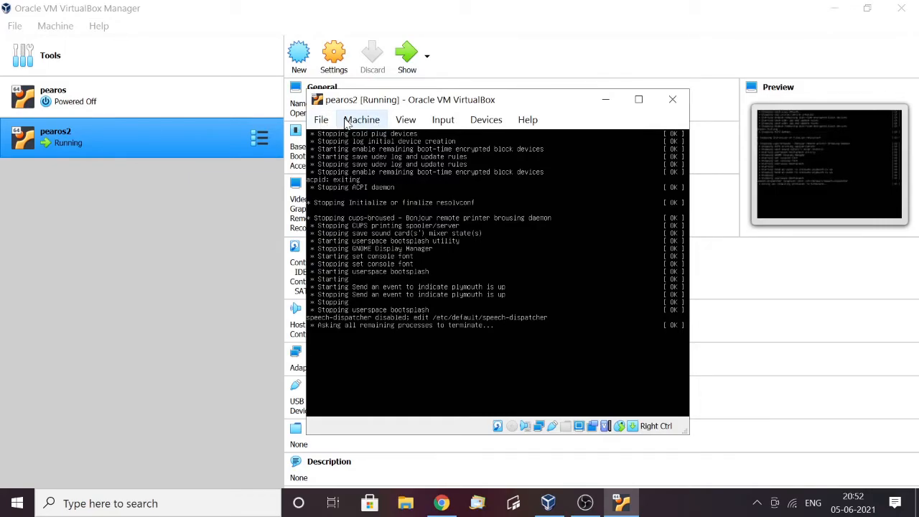
pyautogui.click(323, 120)
pyautogui.click(377, 215)
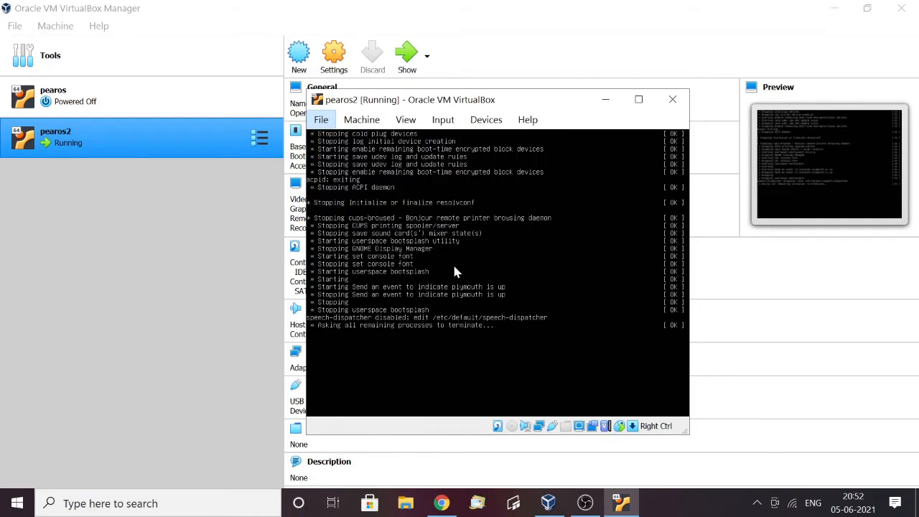
pyautogui.click(479, 284)
pyautogui.click(439, 309)
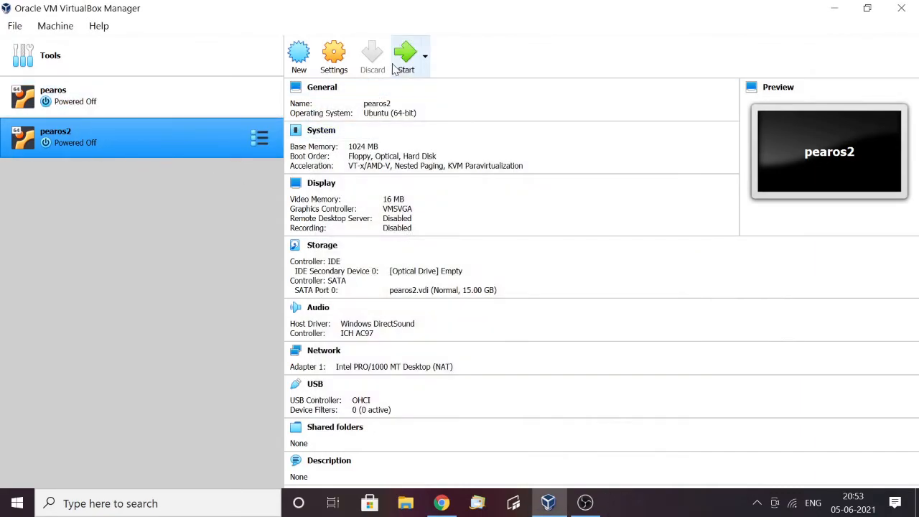
# Start the pearos2 virtual machine again and dismiss the notices shown over the guest display
pyautogui.click(395, 65)
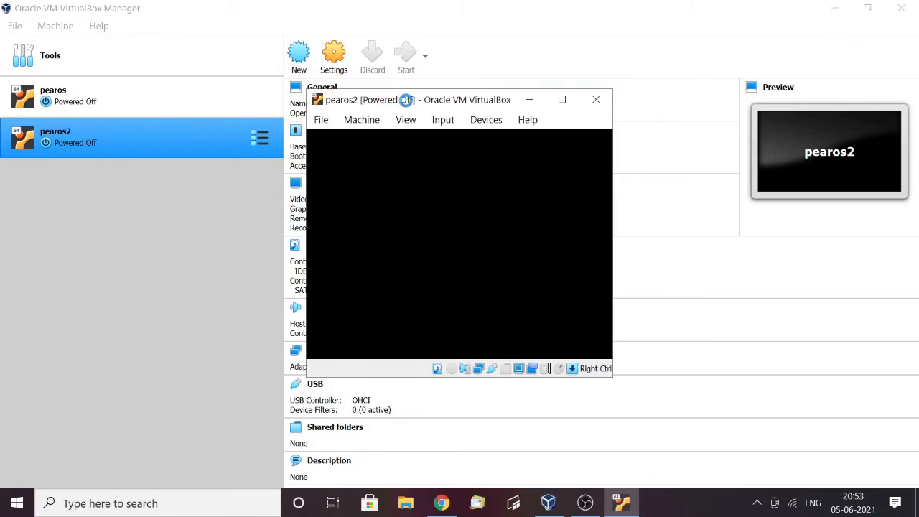
pyautogui.click(579, 146)
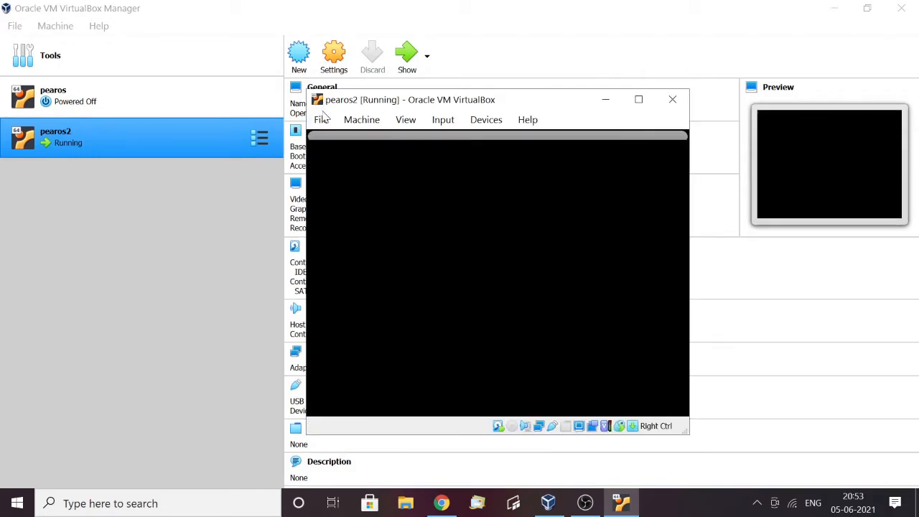
pyautogui.click(656, 146)
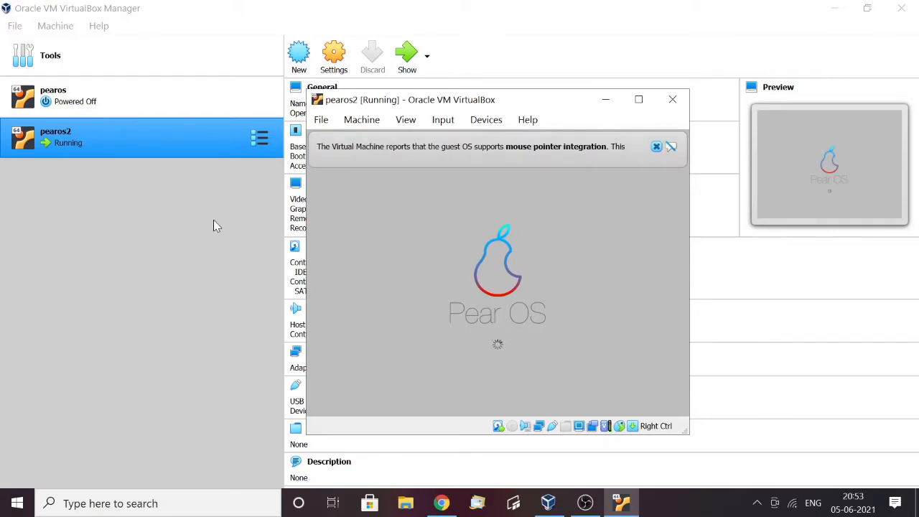
# Dismiss the mouse pointer integration notice and switch the pearos2 virtual machine to full-screen mode
pyautogui.click(656, 147)
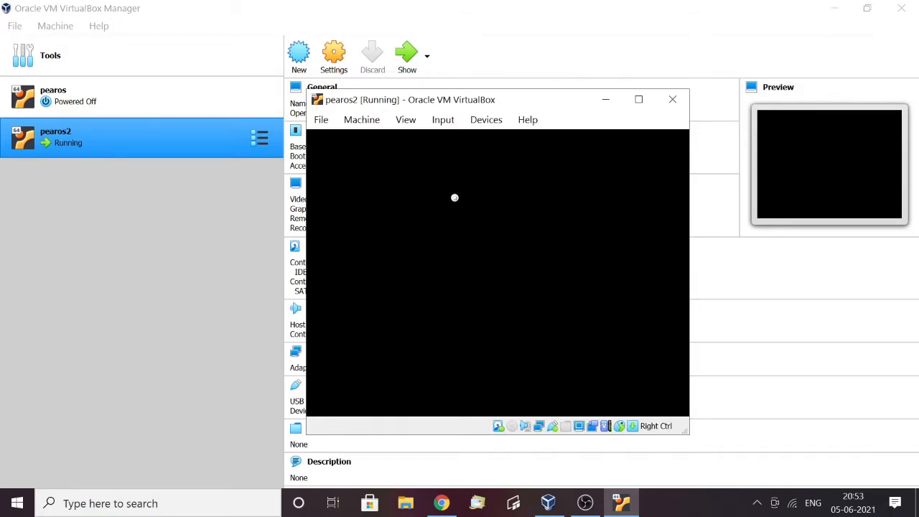
pyautogui.click(405, 119)
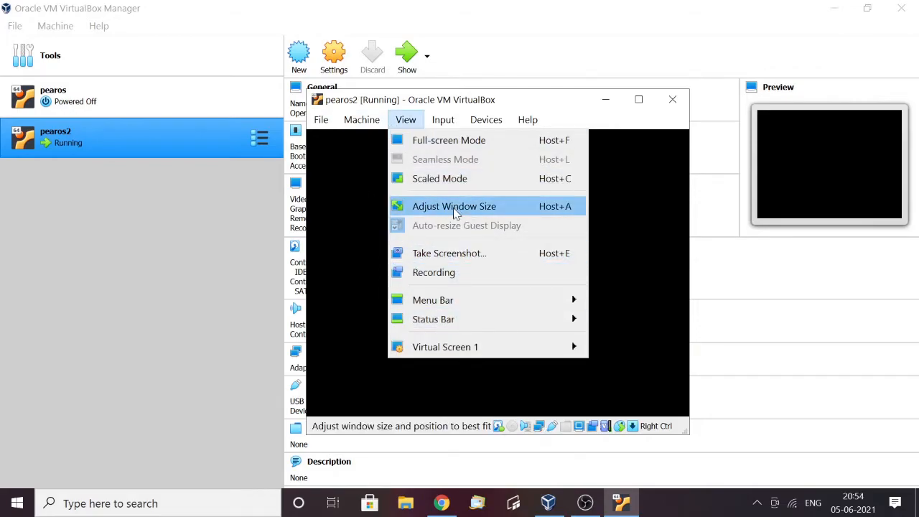
pyautogui.click(448, 141)
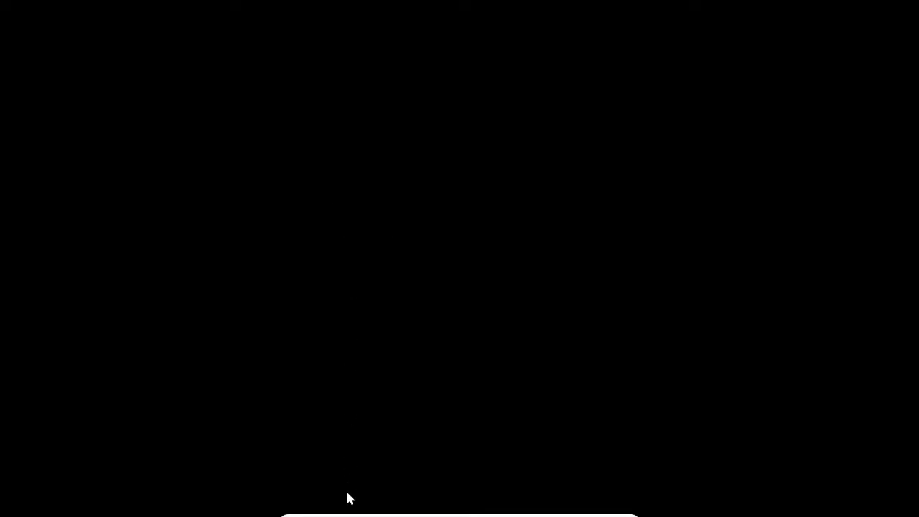
pyautogui.moveTo(352, 512)
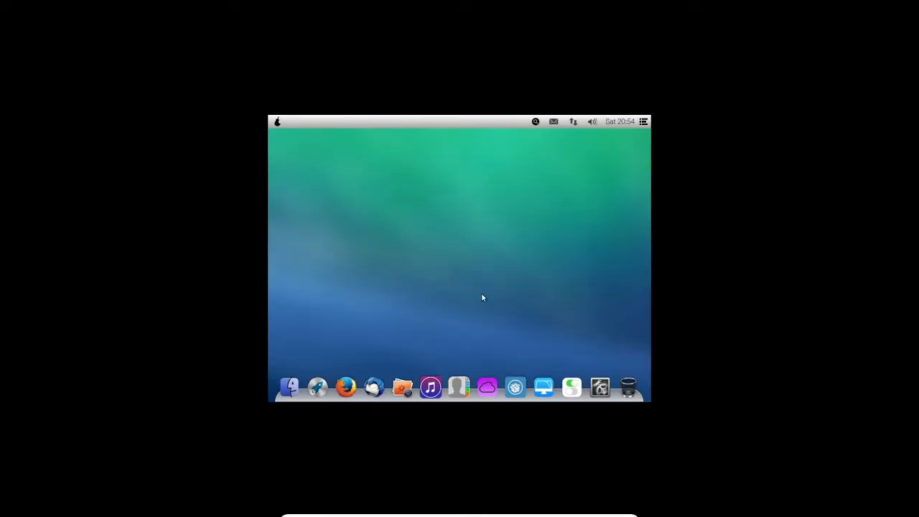
pyautogui.rightClick(422, 193)
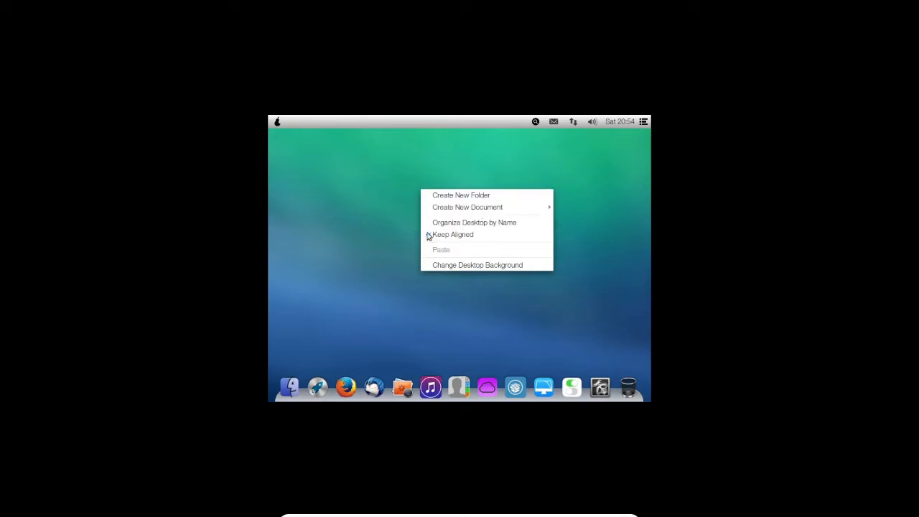
pyautogui.click(357, 206)
# Examine the graphics, OS type and disk entries in the Pear OS system details overview and close it
pyautogui.click(277, 122)
pyautogui.click(324, 134)
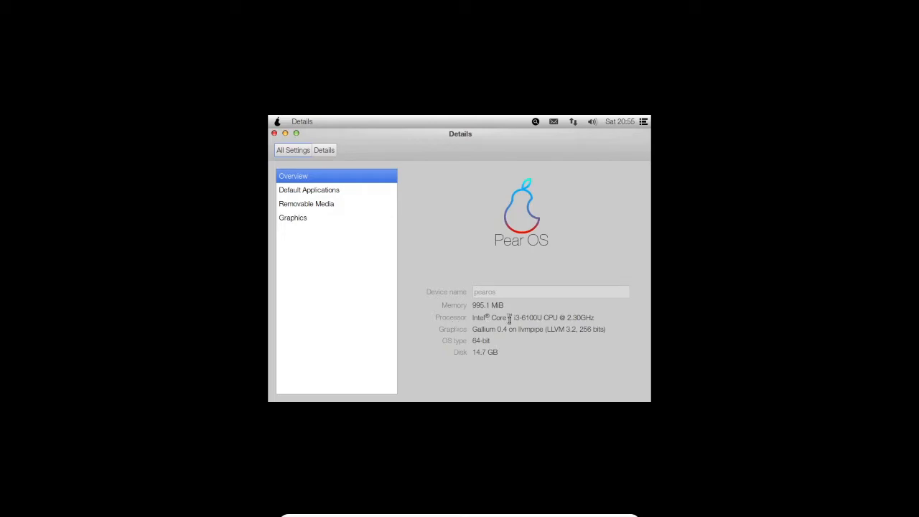
pyautogui.moveTo(474, 328); pyautogui.dragTo(598, 328)
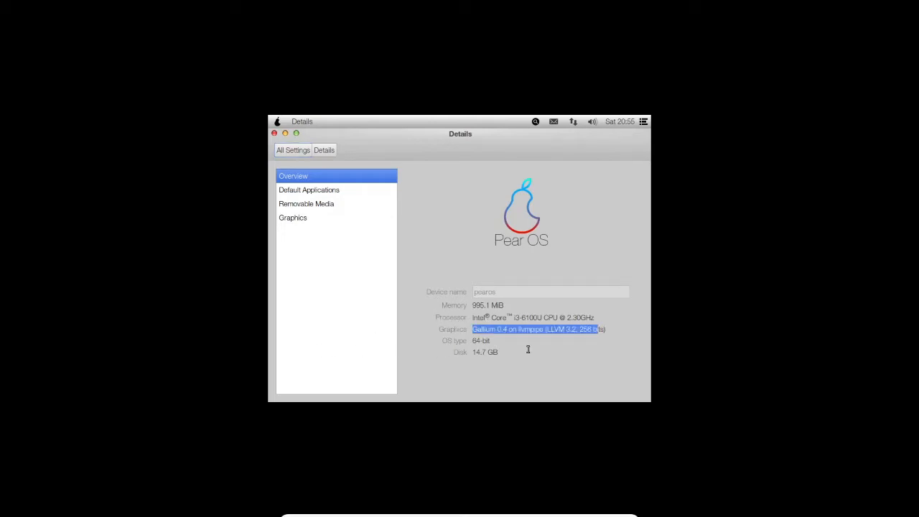
pyautogui.tripleClick(483, 340)
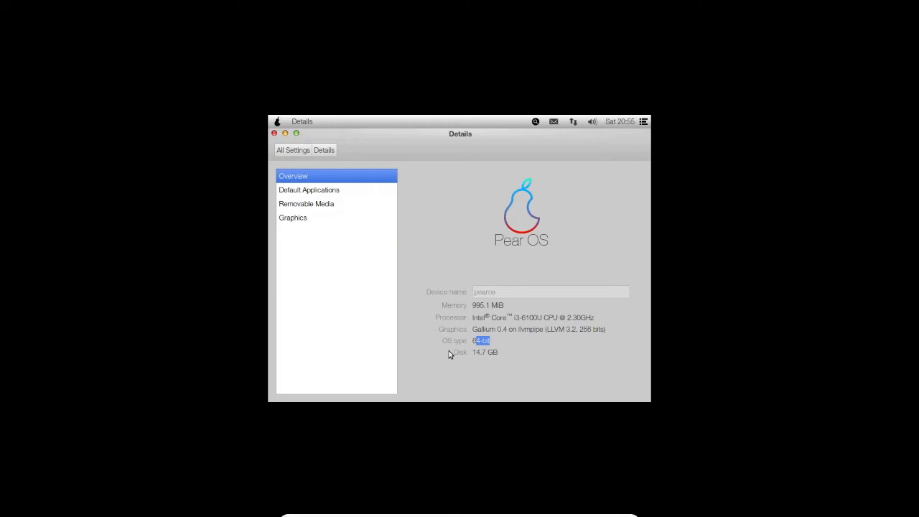
pyautogui.tripleClick(510, 351)
pyautogui.click(274, 133)
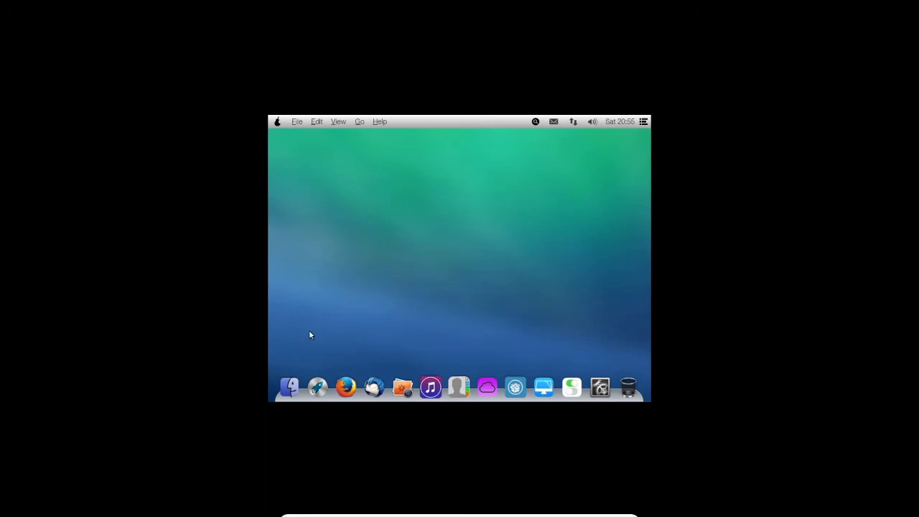
# Launch Firefox inside Pear OS and cancel its add-on compatibility check
pyautogui.click(346, 387)
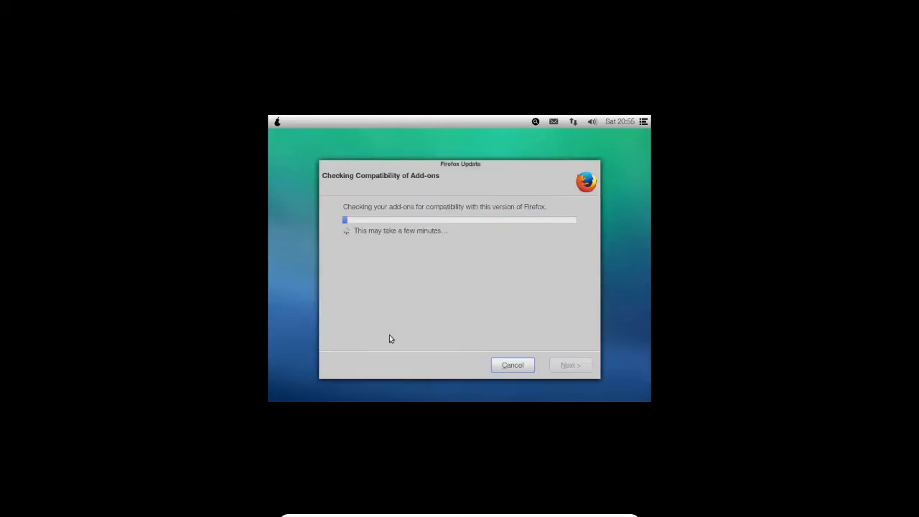
pyautogui.click(498, 364)
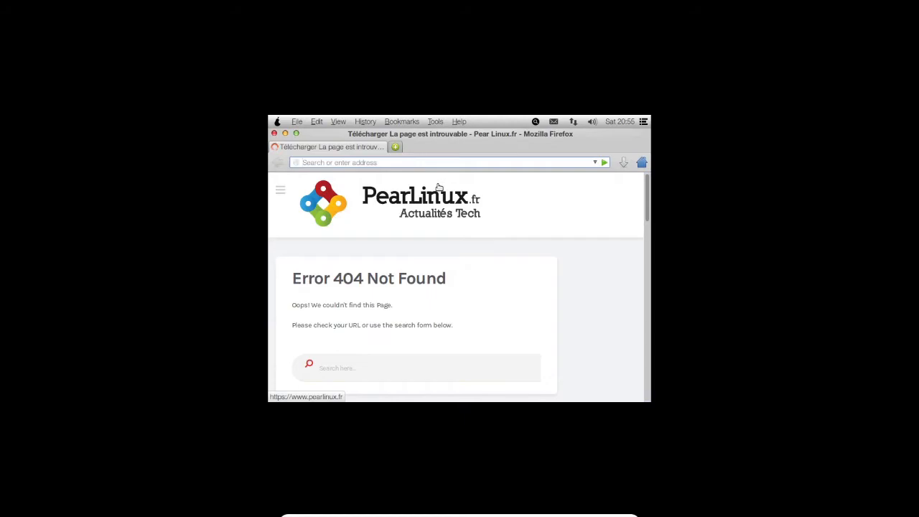
pyautogui.write('oo')
pyautogui.press('BackSpace')
pyautogui.press('BackSpace')
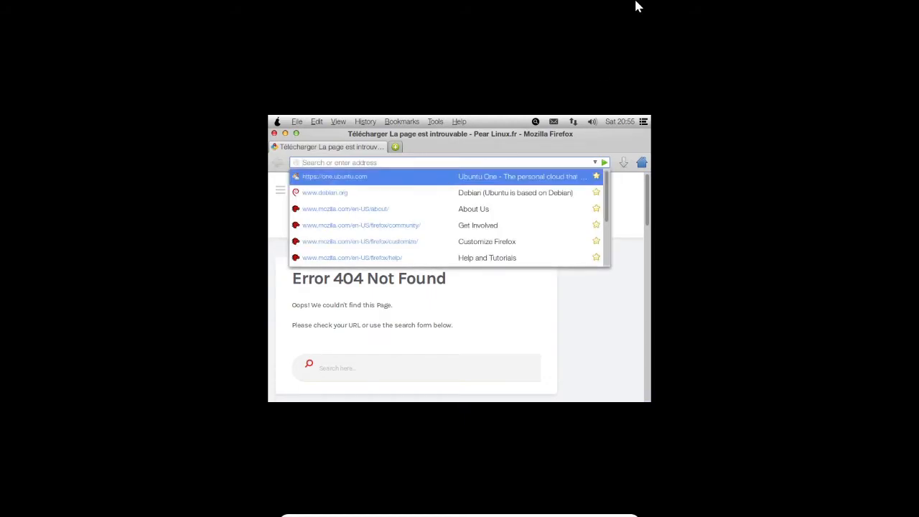
pyautogui.press('Escape')
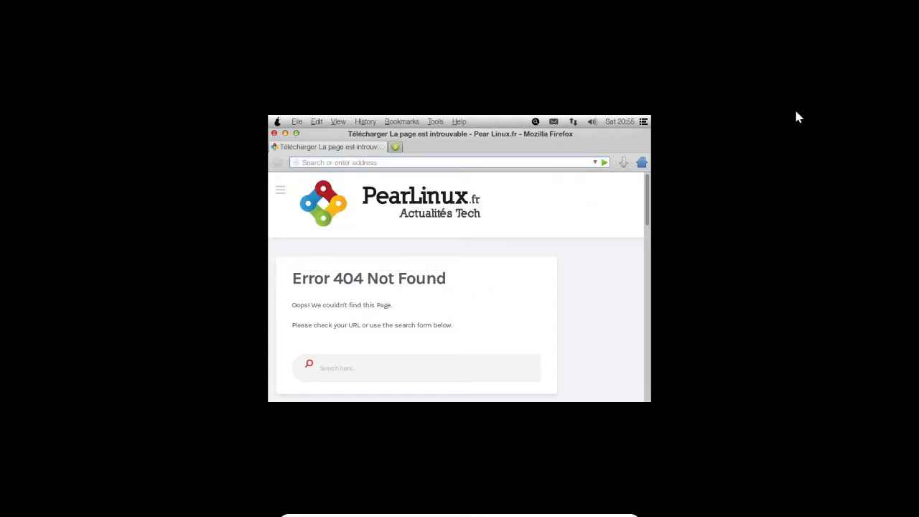
pyautogui.press('Escape')
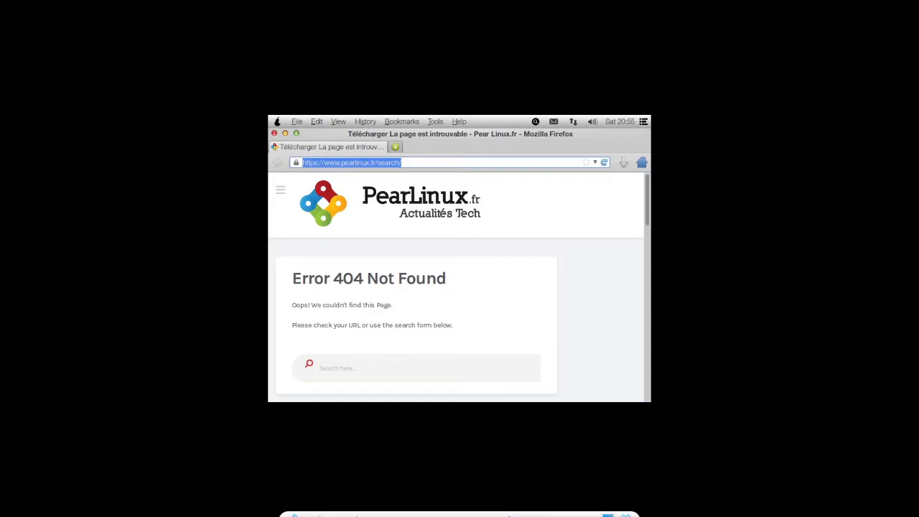
# Cancel the prompt to close the virtual machine and return pearos2 from full-screen to windowed mode
pyautogui.click(626, 508)
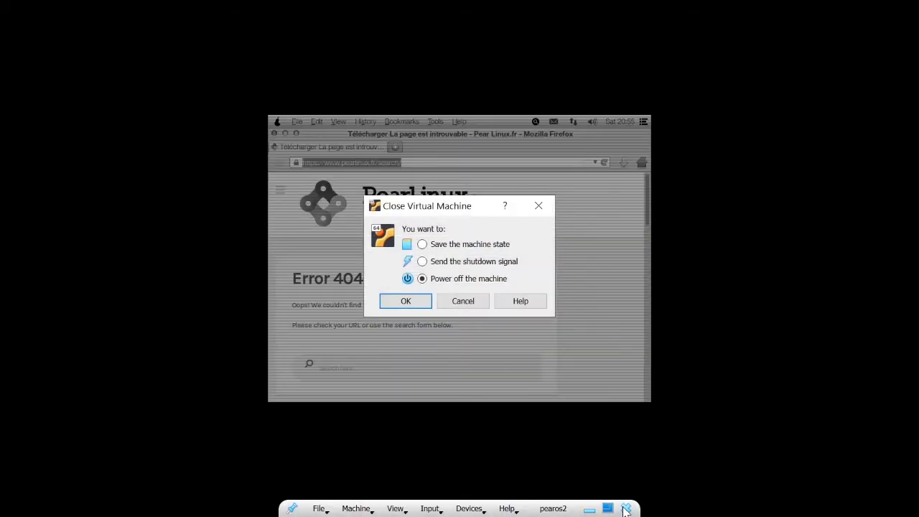
pyautogui.click(465, 300)
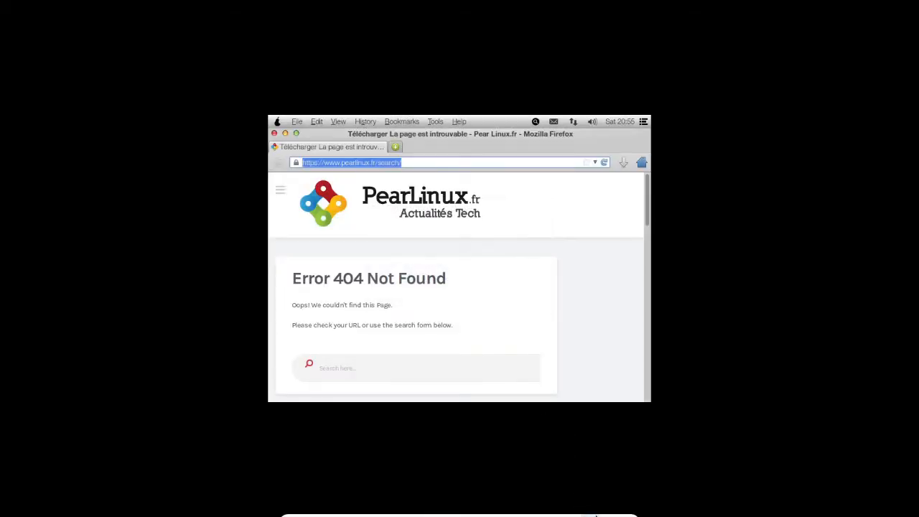
pyautogui.click(609, 508)
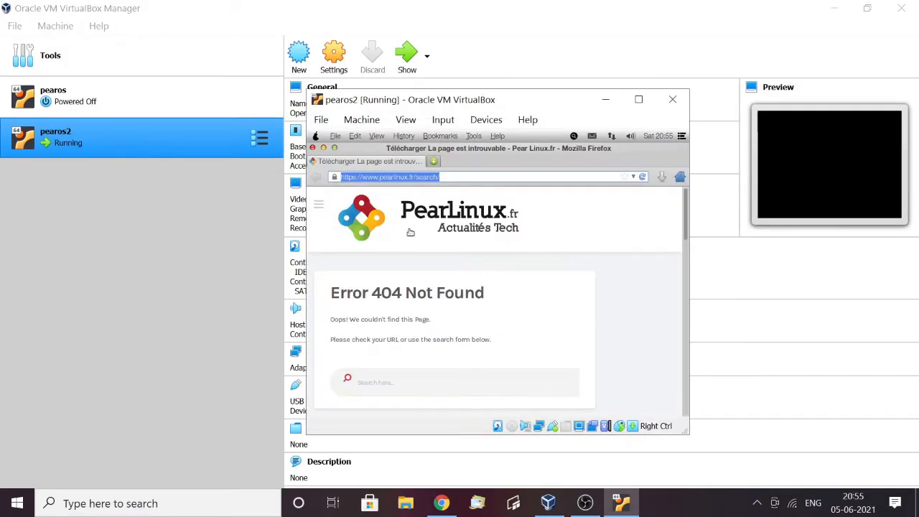
# Look up the Windows On-Screen Keyboard on the host and open it
pyautogui.click(204, 503)
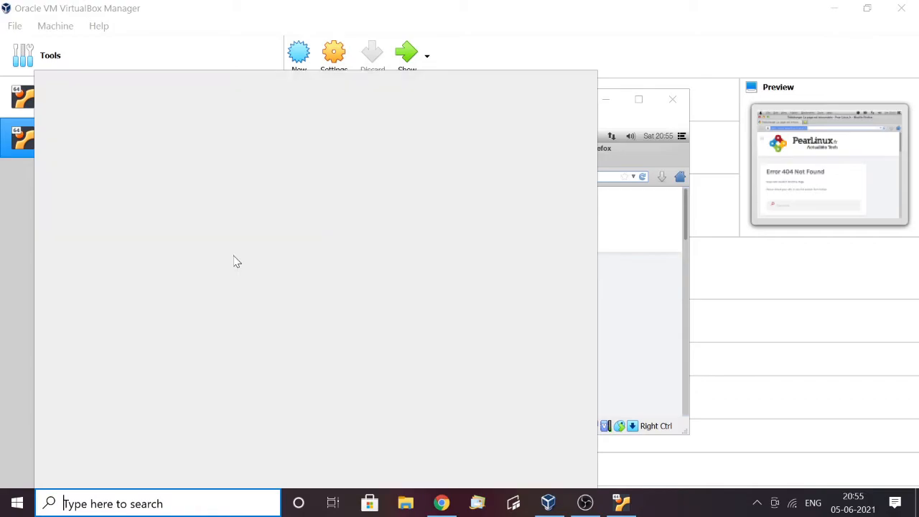
pyautogui.write('o')
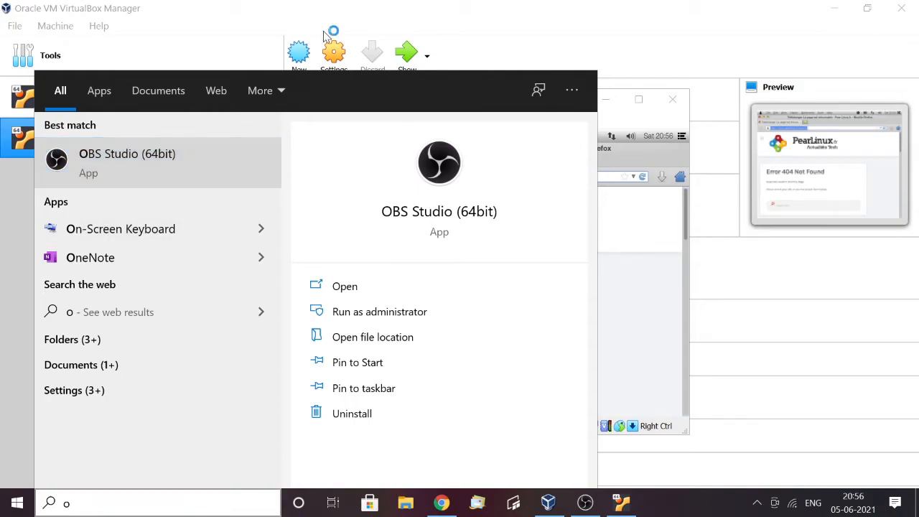
pyautogui.click(357, 6)
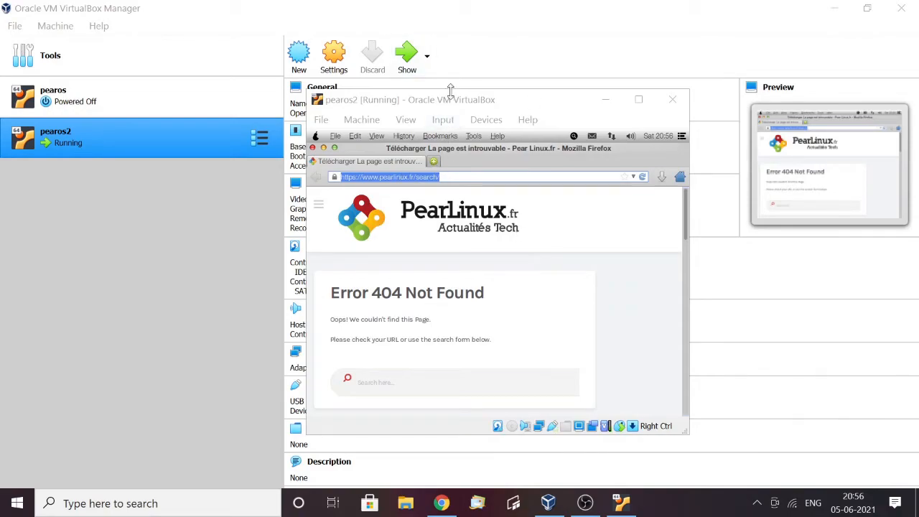
pyautogui.press('ctrl+super+o')
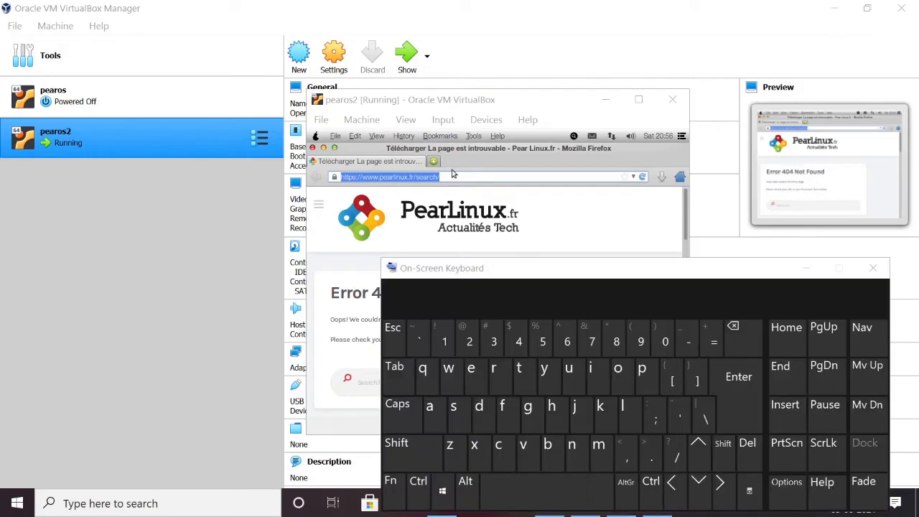
# Load google.com/chrome in the guest's Firefox using the On-Screen Keyboard, and minimize the keyboard
pyautogui.click(532, 411)
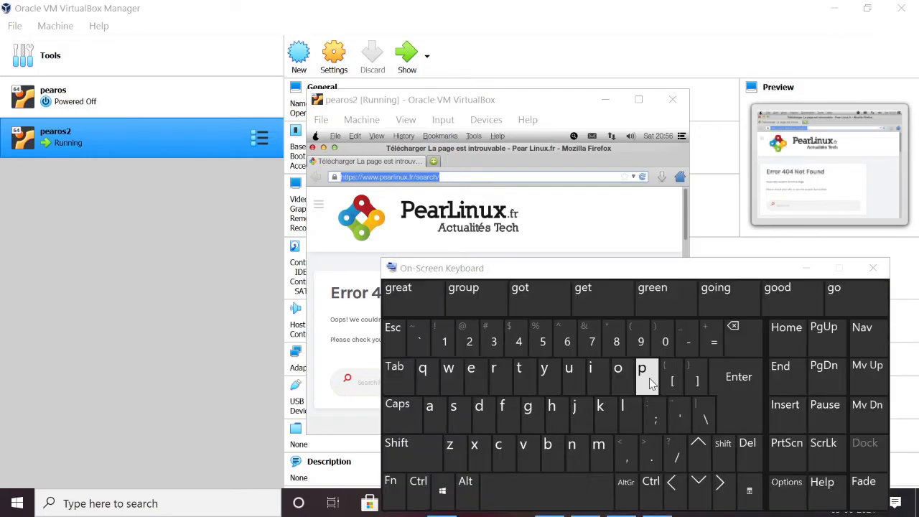
pyautogui.click(503, 176)
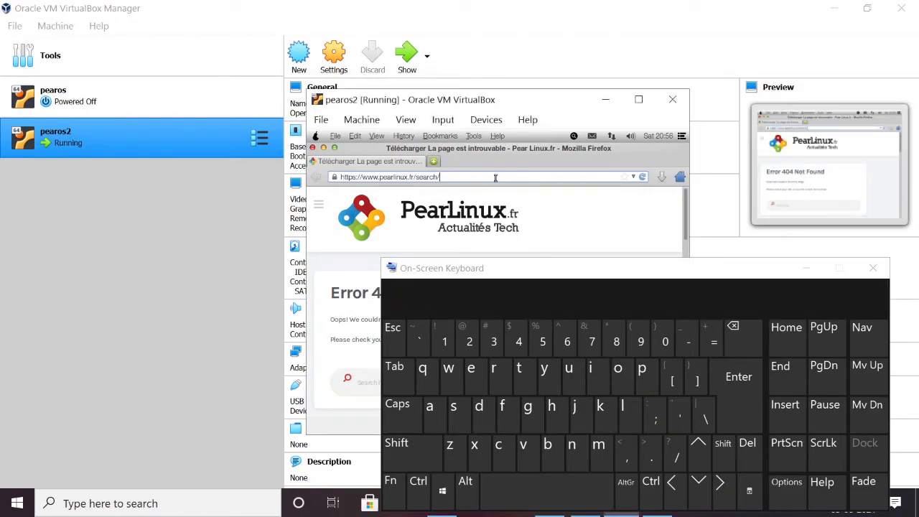
pyautogui.click(495, 176)
pyautogui.click(527, 407)
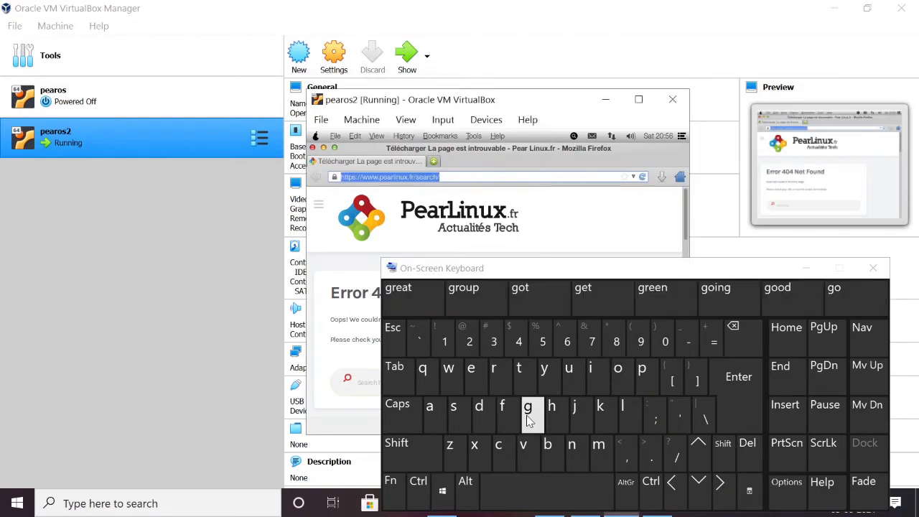
pyautogui.click(619, 369)
pyautogui.click(619, 369)
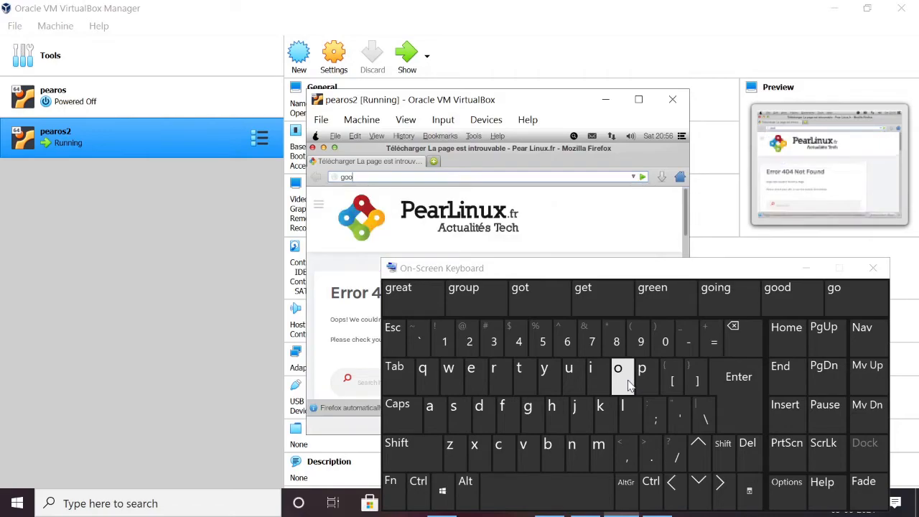
pyautogui.click(530, 406)
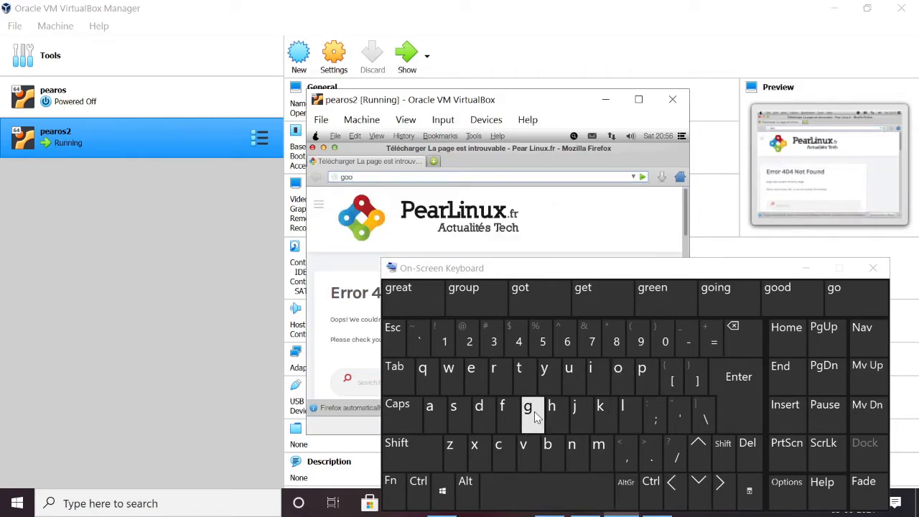
pyautogui.click(636, 406)
pyautogui.click(472, 368)
pyautogui.write('.c')
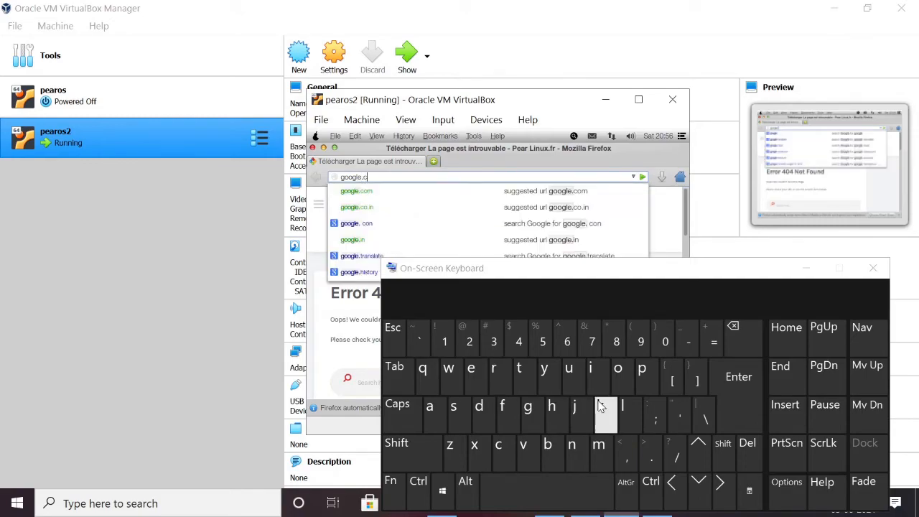
pyautogui.write('om/')
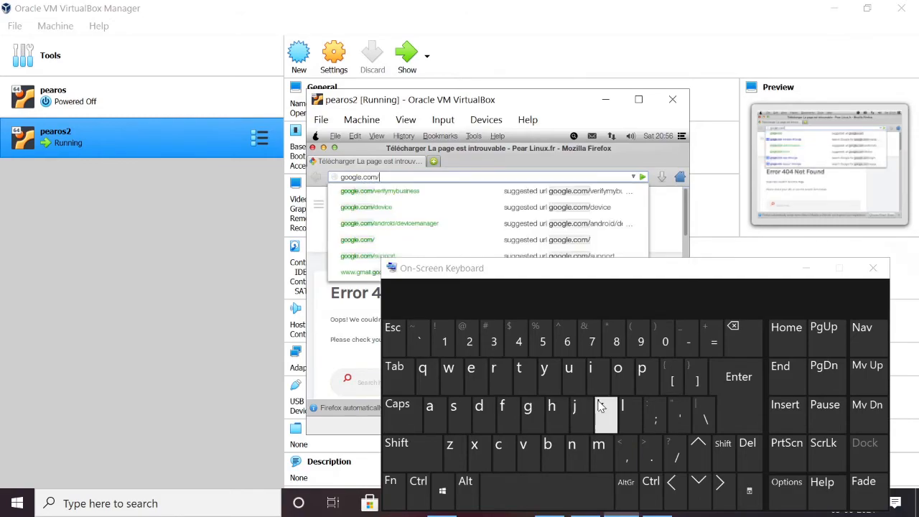
pyautogui.write('chrm')
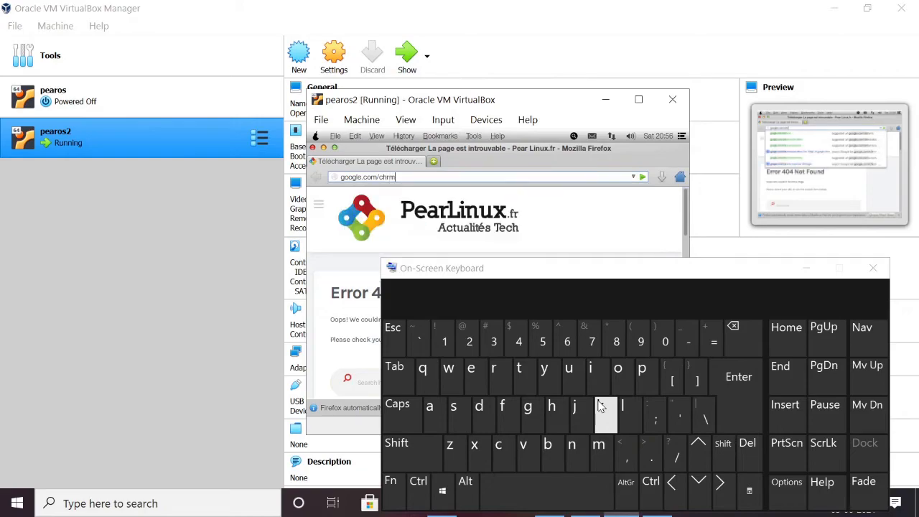
pyautogui.press('BackSpace')
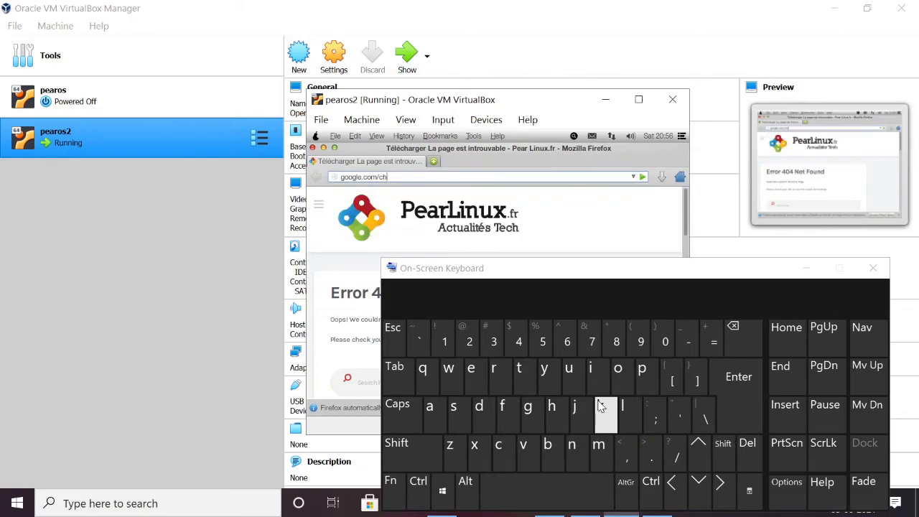
pyautogui.write('ome')
pyautogui.click(734, 386)
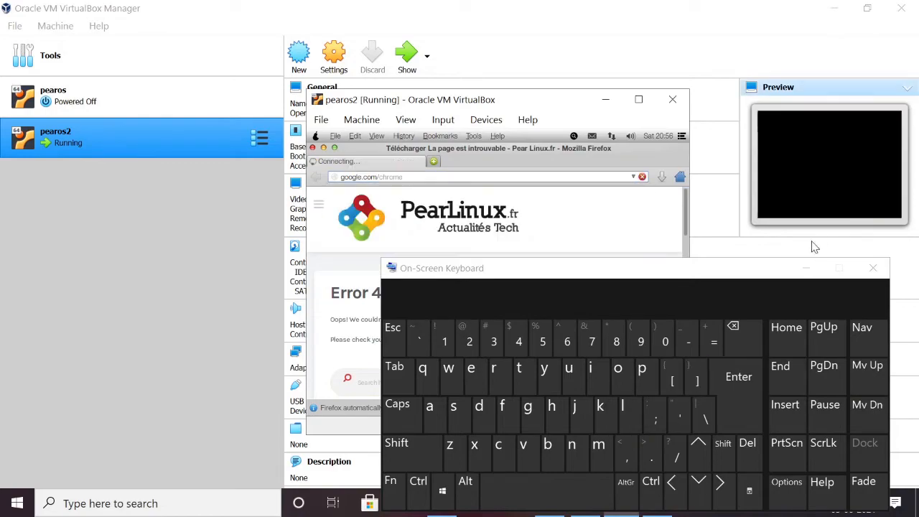
pyautogui.click(807, 268)
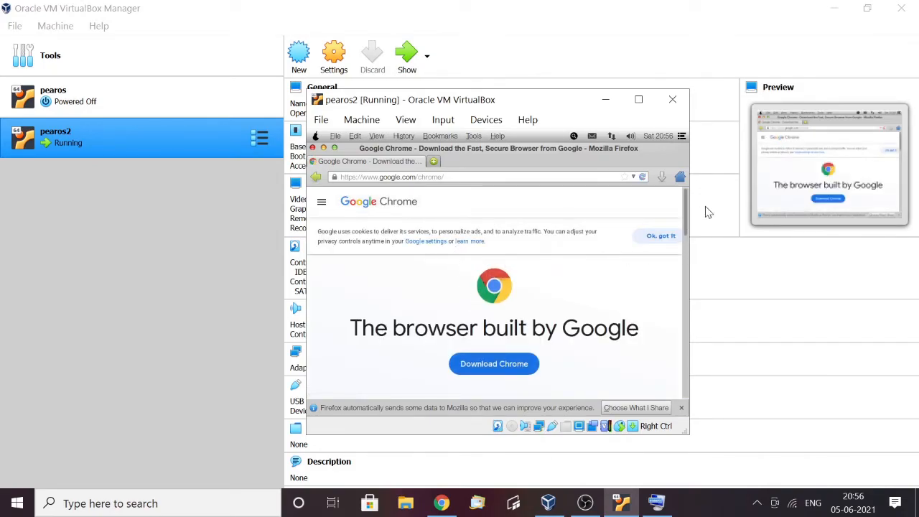
# Download the 64 bit .deb package of Google Chrome, save the file and close Firefox
pyautogui.moveTo(685, 210)
pyautogui.mouseDown()
pyautogui.moveTo(686, 239)
pyautogui.moveTo(687, 211)
pyautogui.mouseUp()
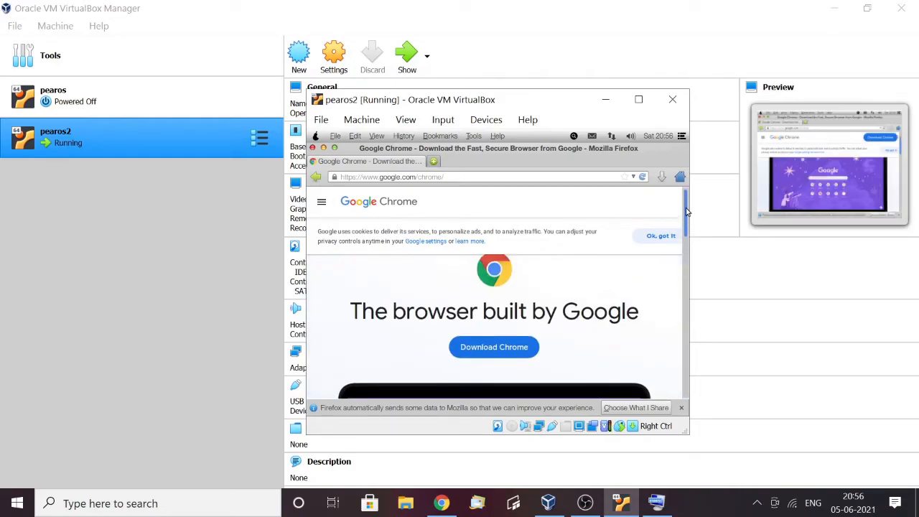
pyautogui.click(521, 354)
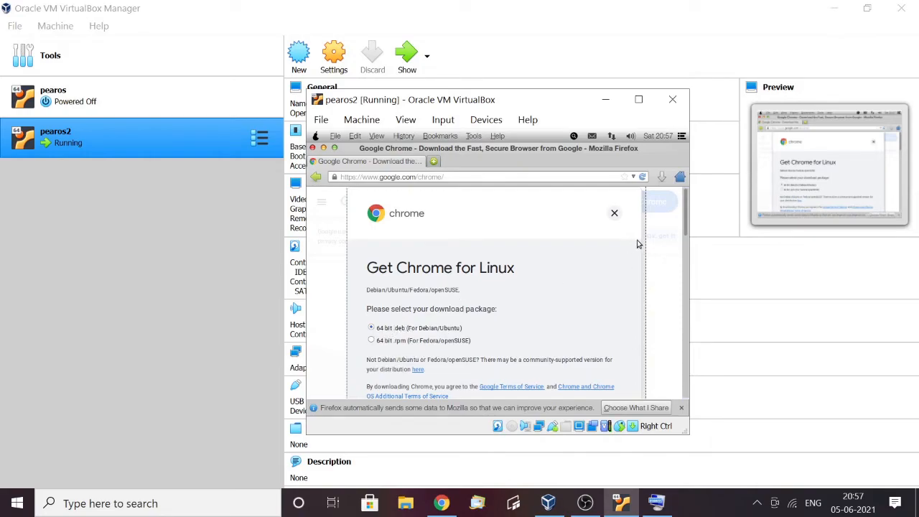
pyautogui.scroll(-5, 687, 219)
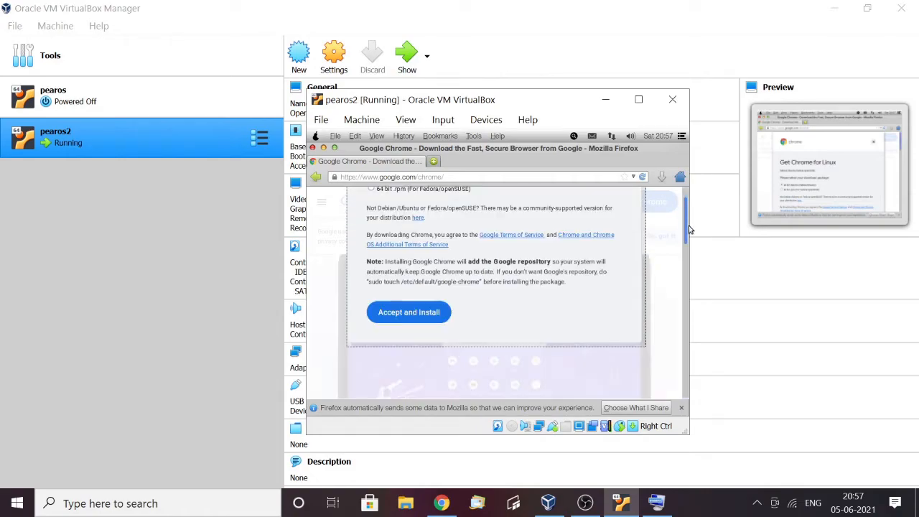
pyautogui.scroll(3, 688, 225)
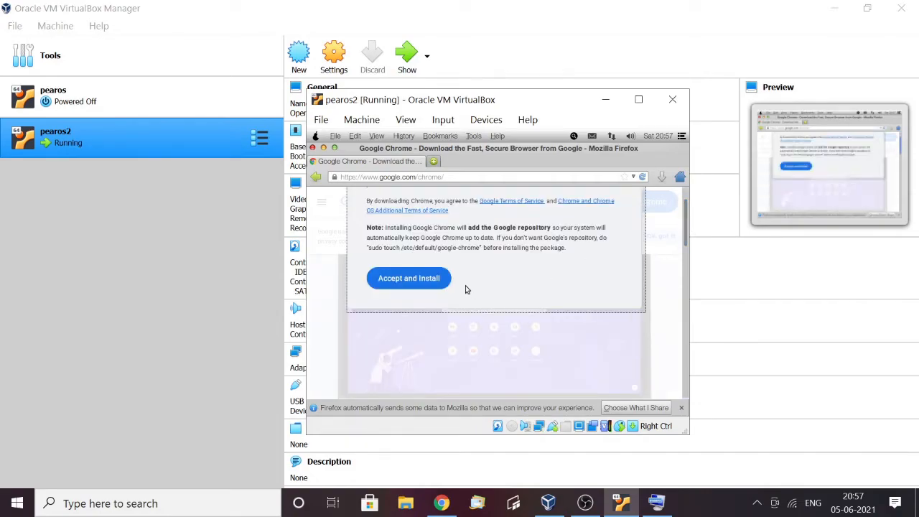
pyautogui.click(433, 277)
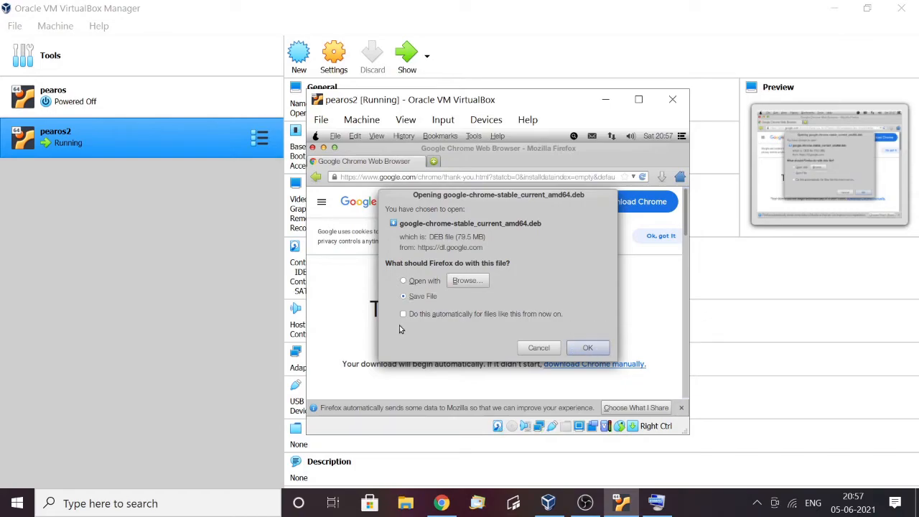
pyautogui.click(586, 347)
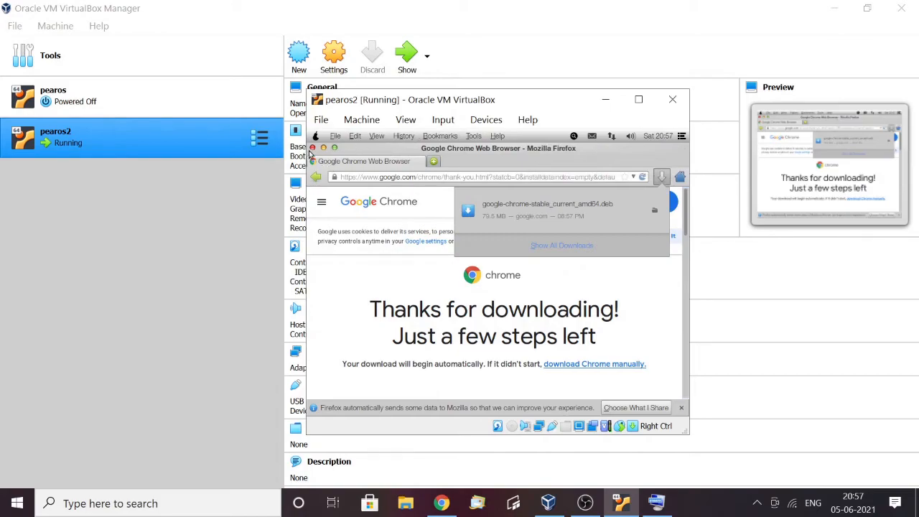
pyautogui.click(313, 146)
pyautogui.click(313, 148)
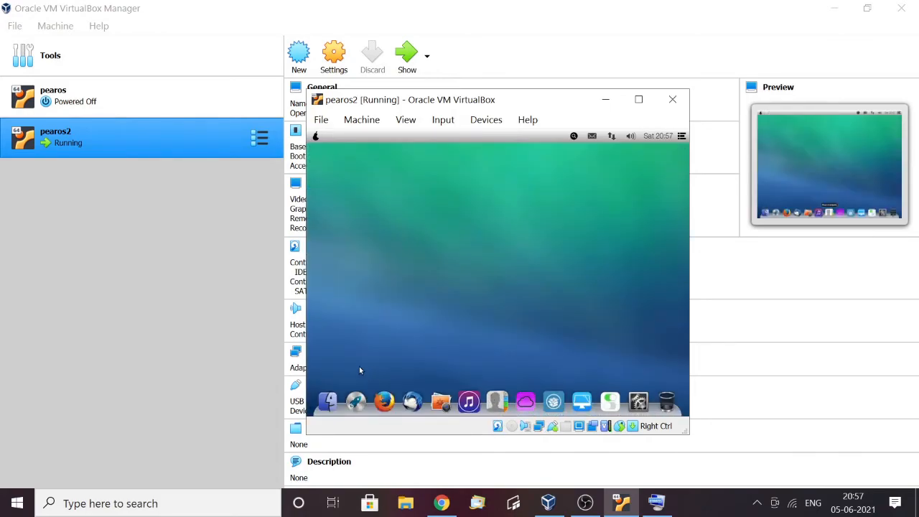
# Open google-chrome-stable_current_amd64.deb from the Downloads folder with GDebi Package Installer
pyautogui.click(328, 400)
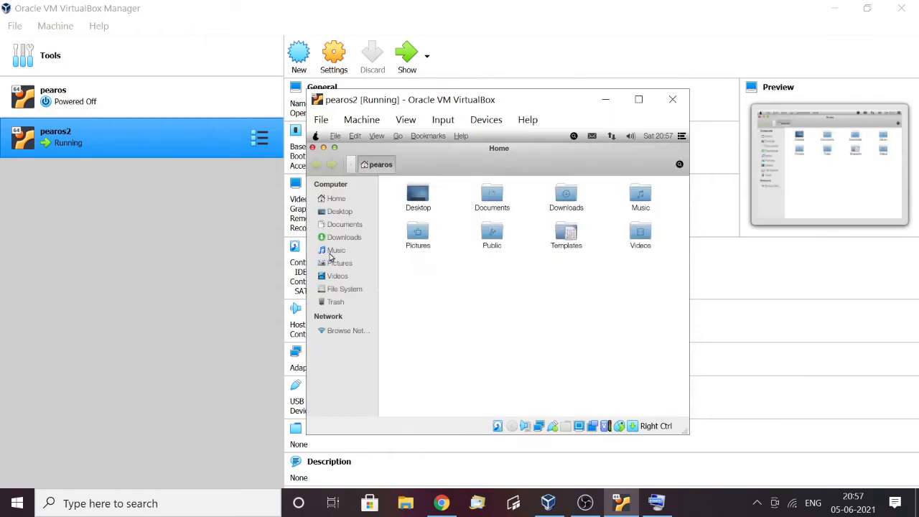
pyautogui.click(341, 224)
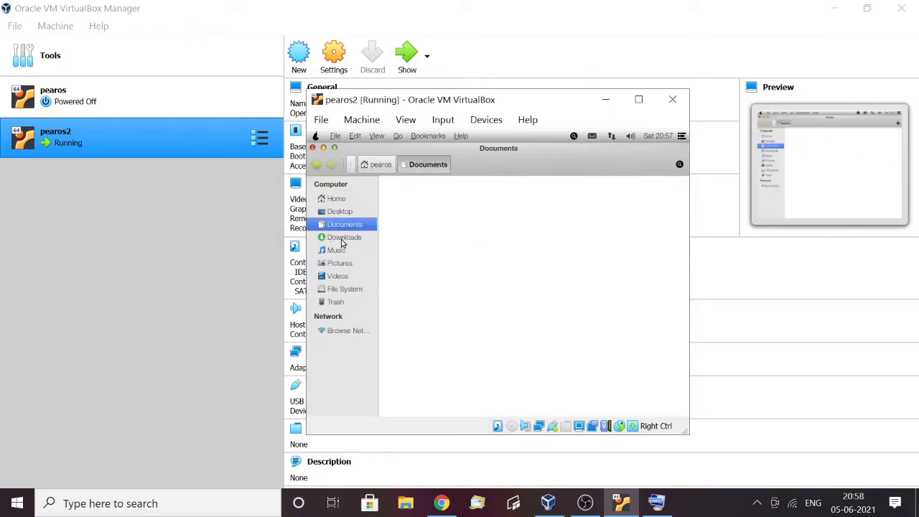
pyautogui.click(341, 237)
pyautogui.click(419, 215)
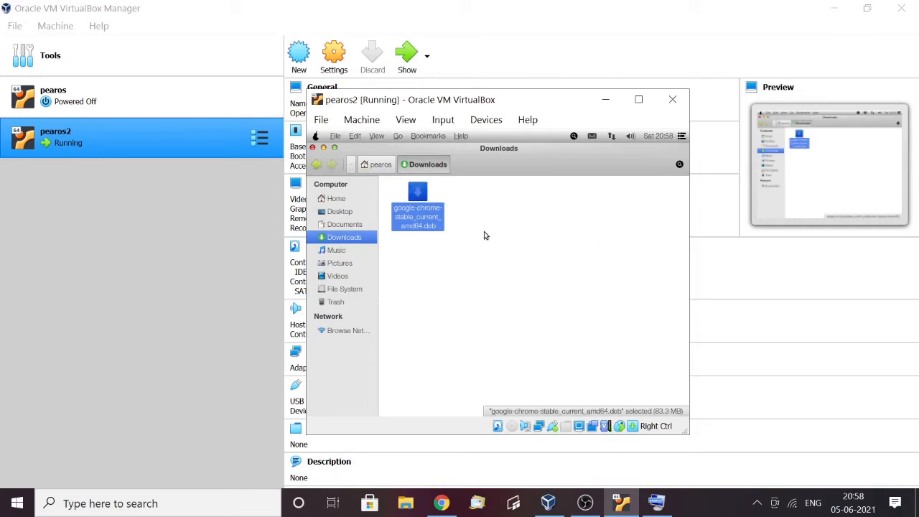
pyautogui.rightClick(418, 195)
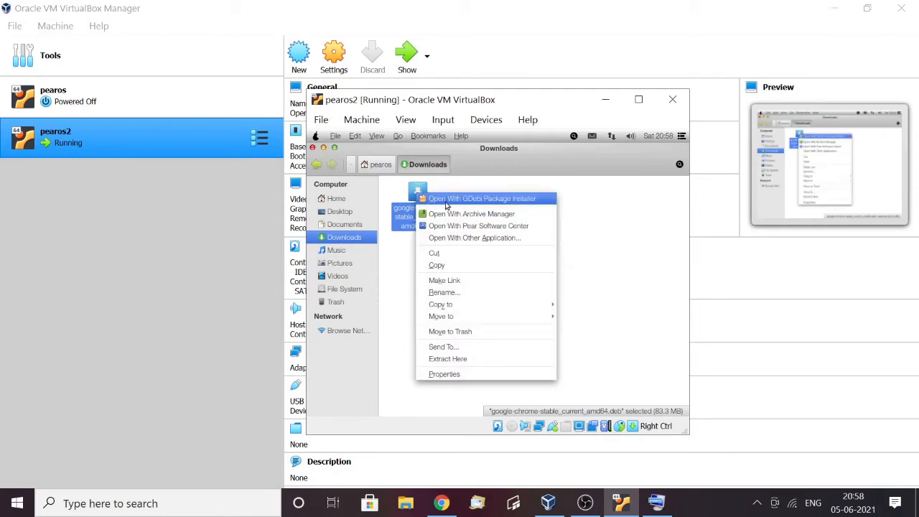
pyautogui.click(503, 201)
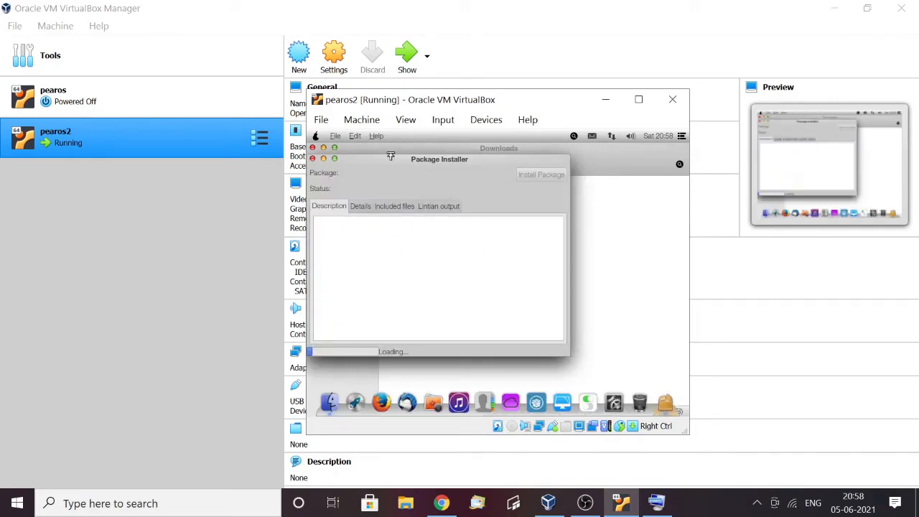
# Move the Package Installer window away from the desktop's corner and close the Downloads window behind it
pyautogui.moveTo(397, 163); pyautogui.dragTo(481, 198)
pyautogui.rightClick(474, 192)
pyautogui.click(444, 189)
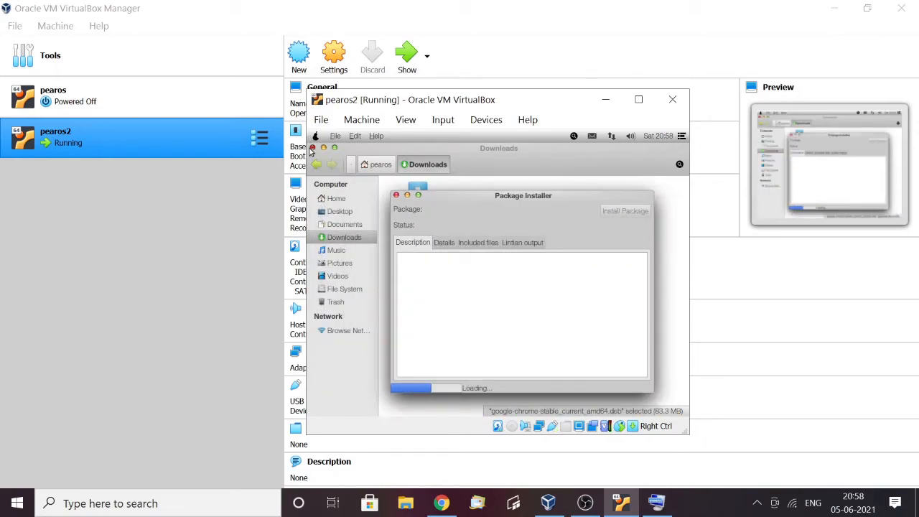
pyautogui.click(312, 147)
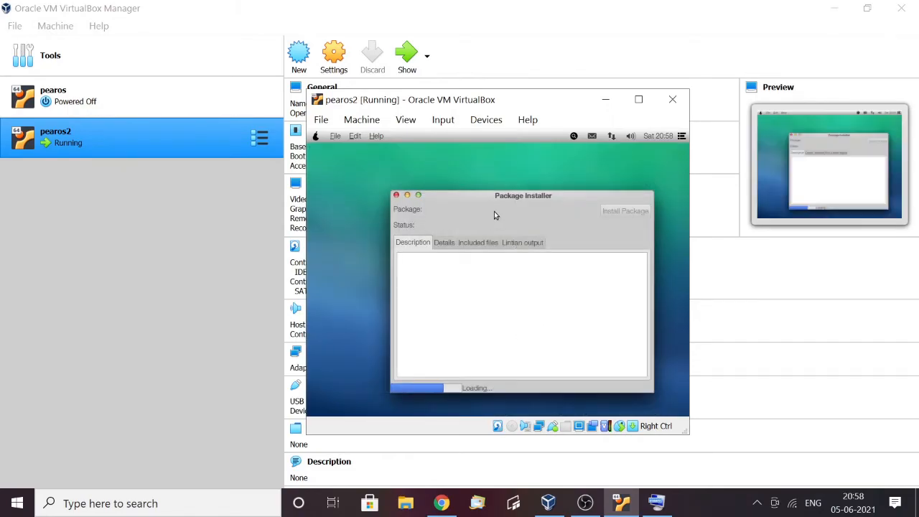
pyautogui.moveTo(502, 200); pyautogui.dragTo(499, 188)
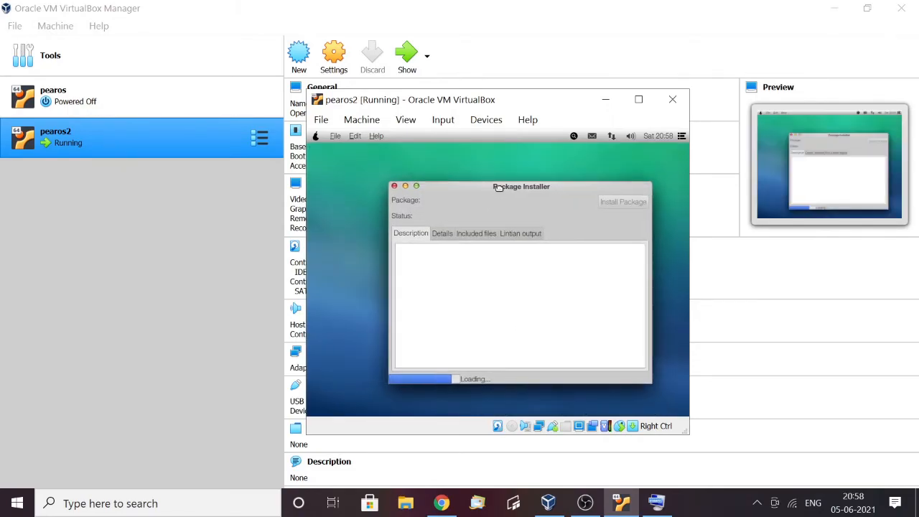
# Look through the Package Installer's Details and Lintian output pages, dismiss the package error and close the installer
pyautogui.click(440, 230)
pyautogui.click(464, 230)
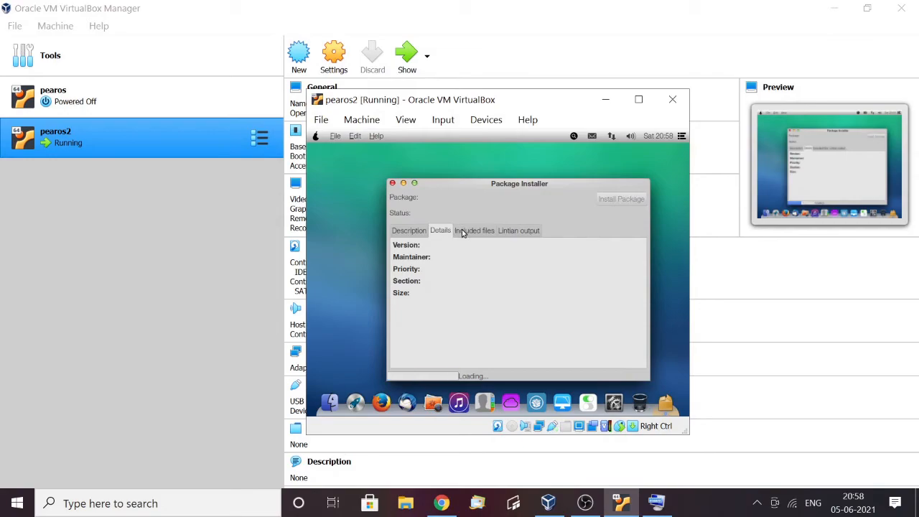
pyautogui.click(522, 231)
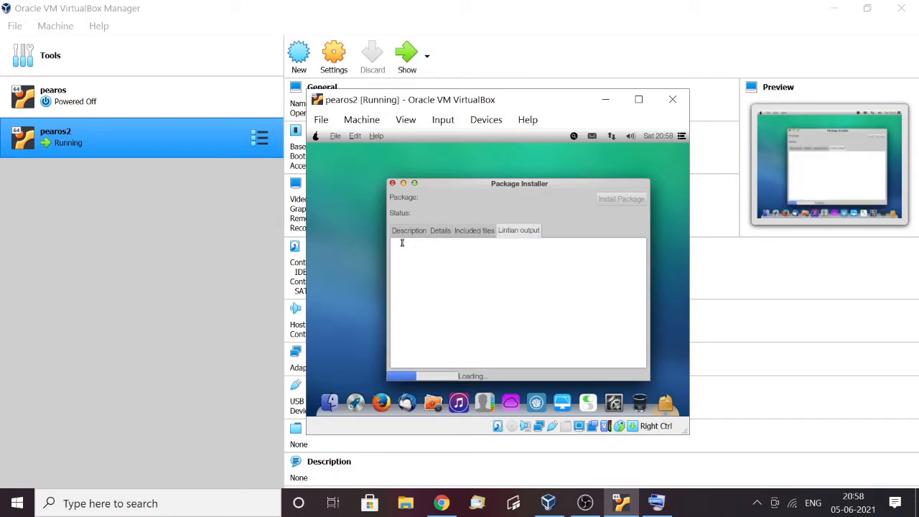
pyautogui.click(406, 231)
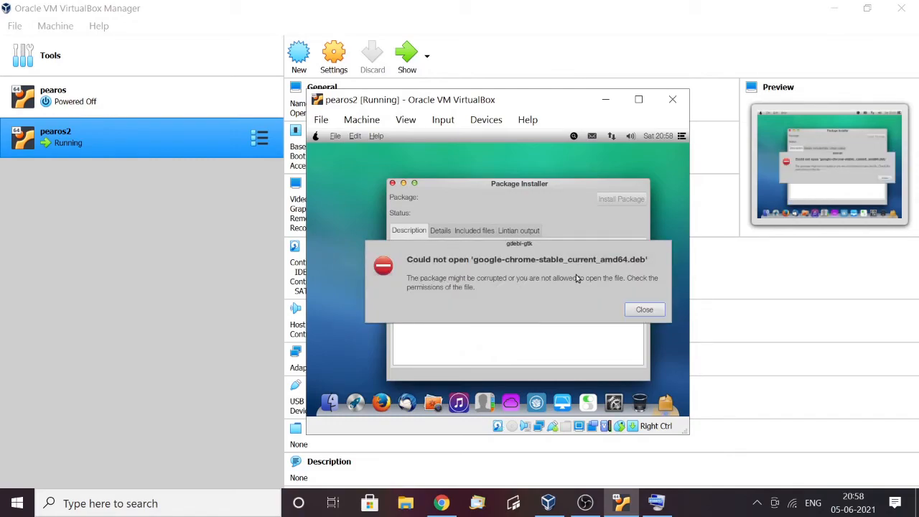
pyautogui.click(643, 310)
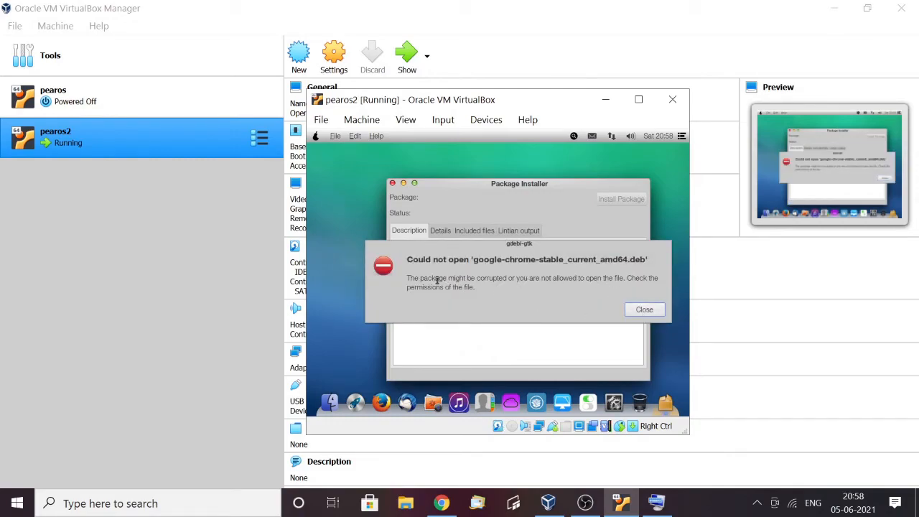
pyautogui.click(392, 183)
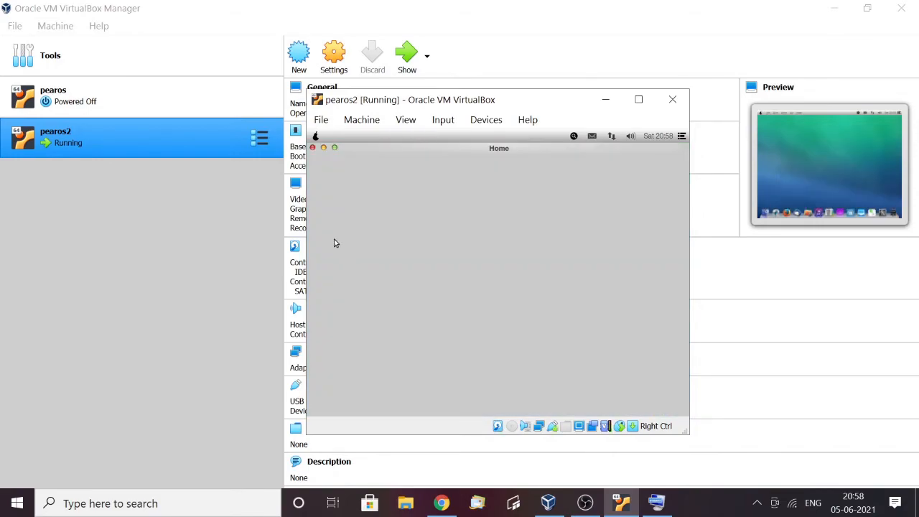
# Try to open the Chrome .deb file from the Downloads folder with Pear Software Center
pyautogui.click(341, 238)
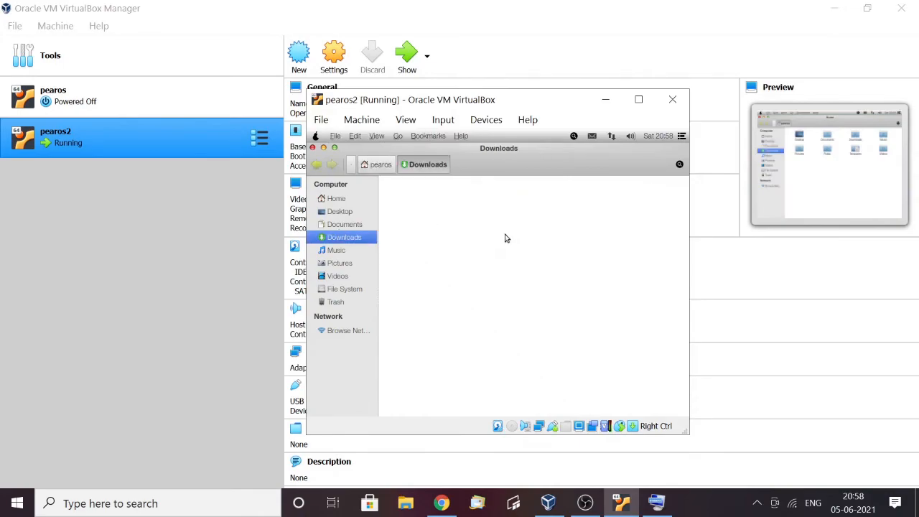
pyautogui.rightClick(424, 207)
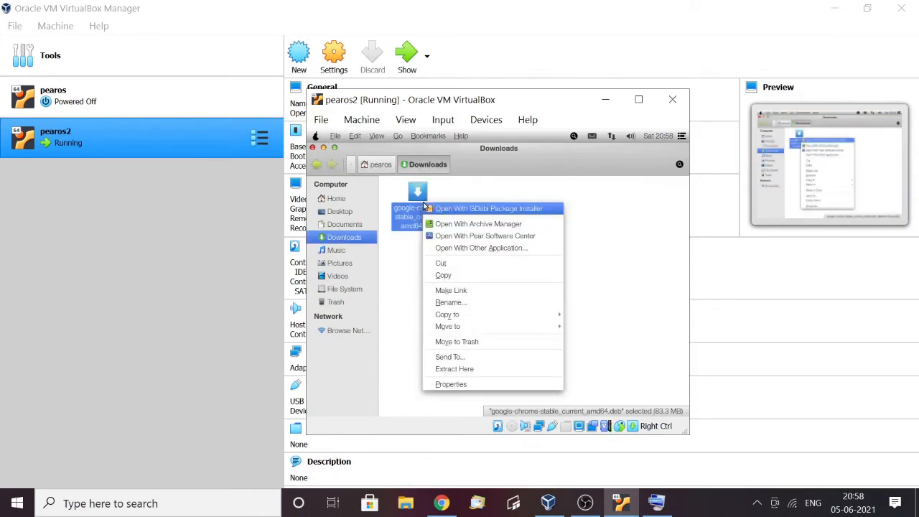
pyautogui.click(477, 236)
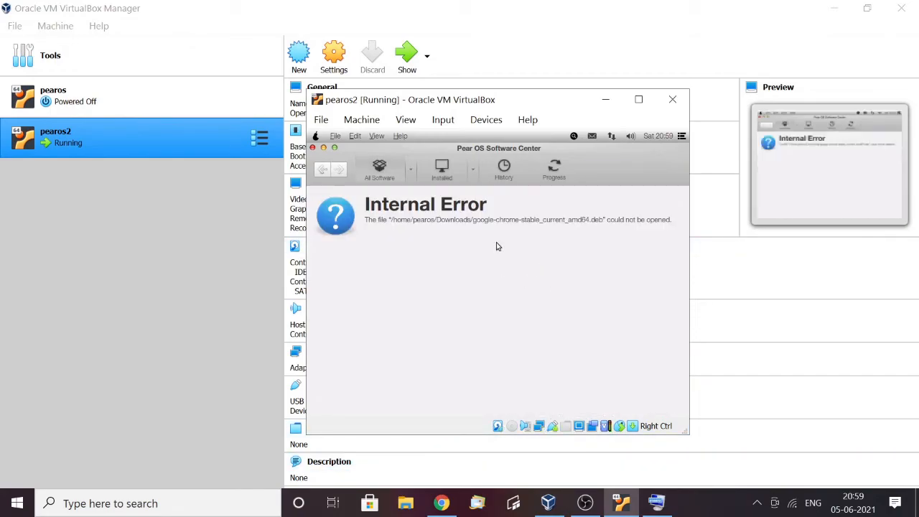
# Search all software in the Software Center for "chrome" and start installing Chromium Web Browser
pyautogui.click(322, 169)
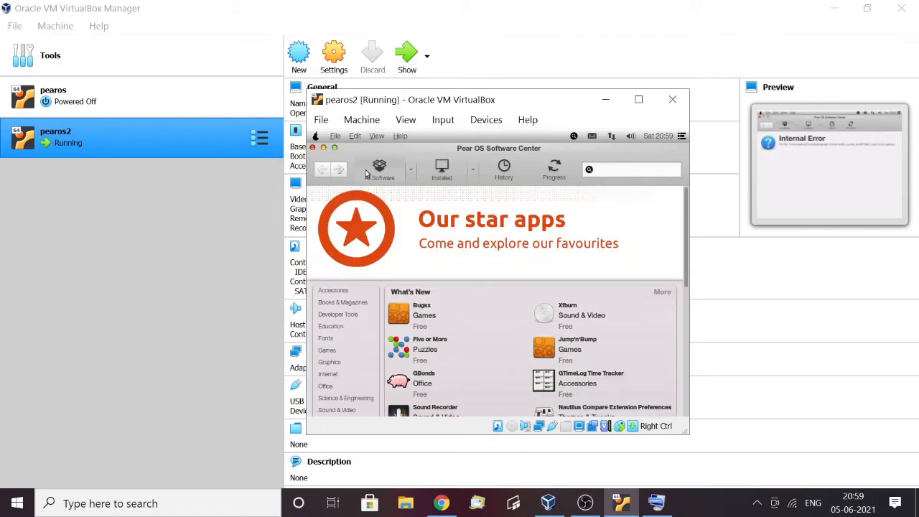
pyautogui.click(608, 172)
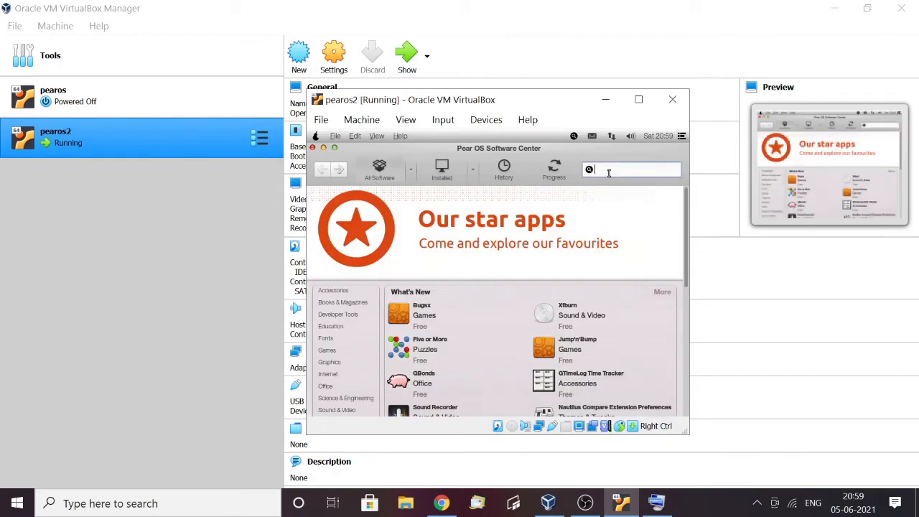
pyautogui.write('chrome')
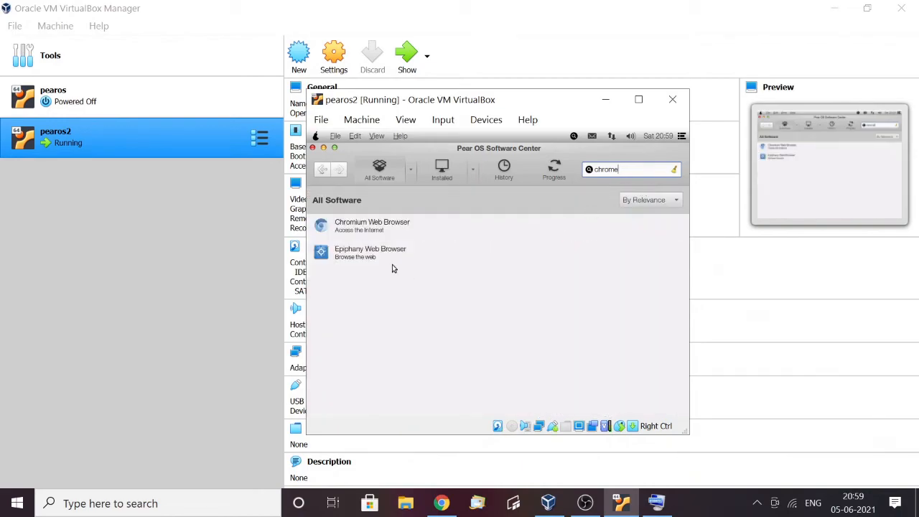
pyautogui.click(348, 231)
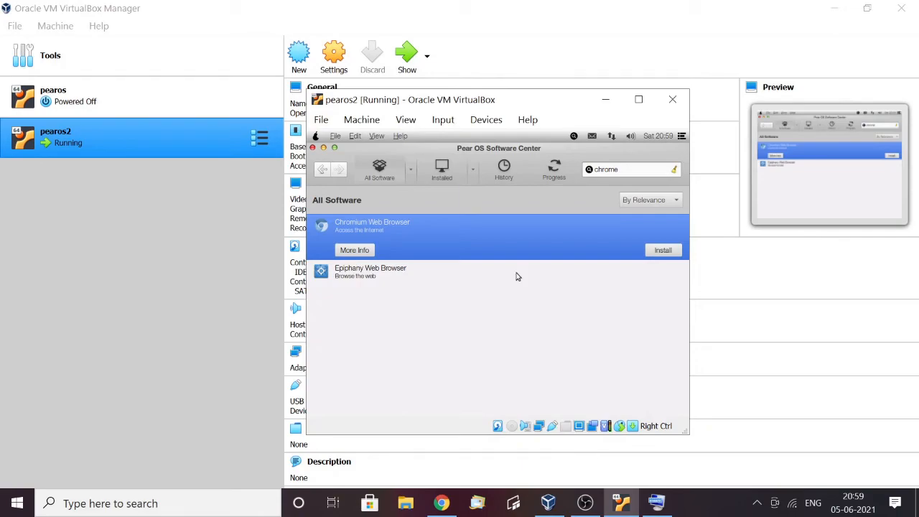
pyautogui.click(663, 251)
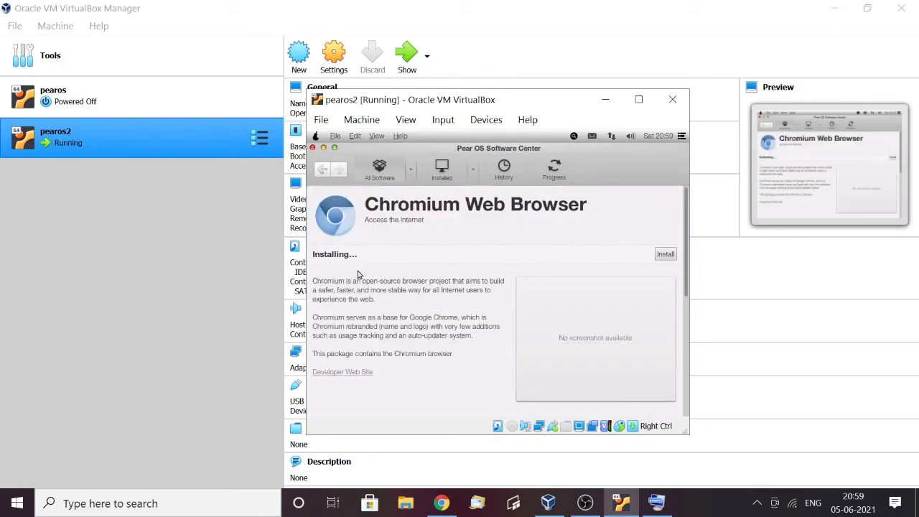
# Authenticate the Chromium Web Browser installation by entering the account password
pyautogui.moveTo(350, 282); pyautogui.dragTo(496, 283)
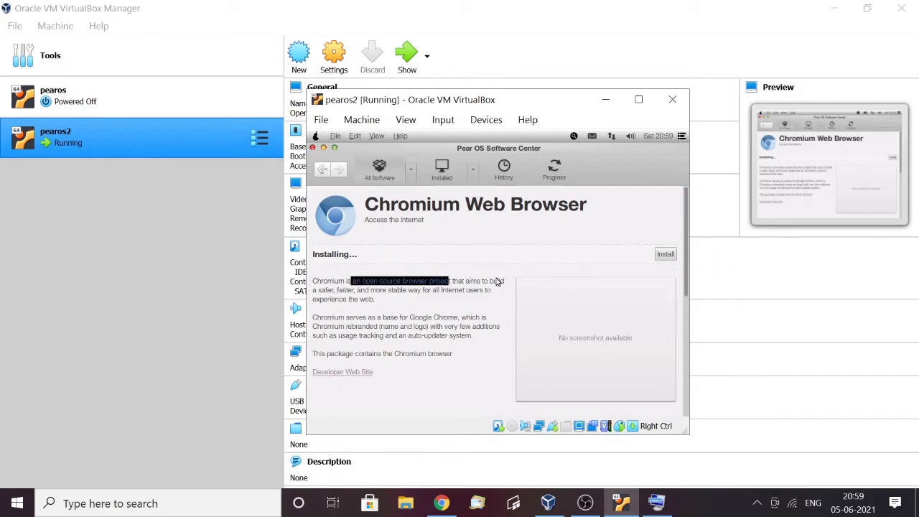
pyautogui.rightClick(496, 281)
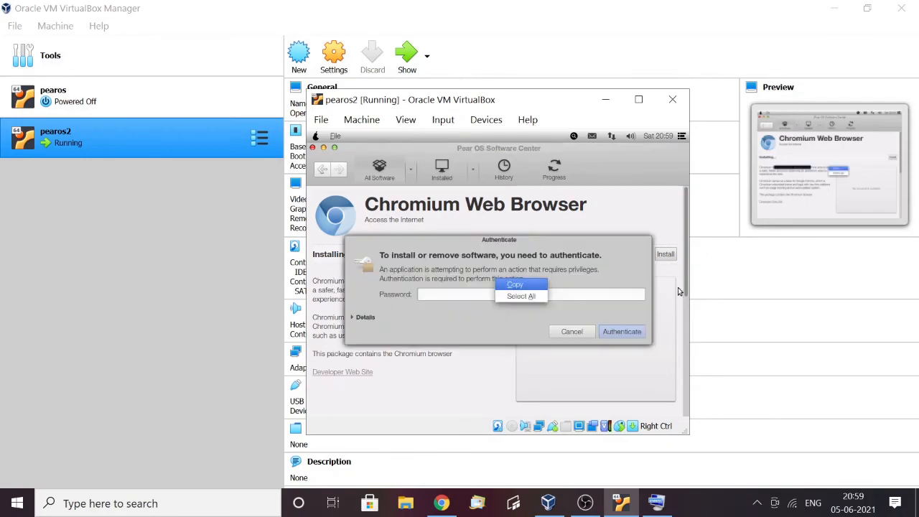
pyautogui.click(419, 280)
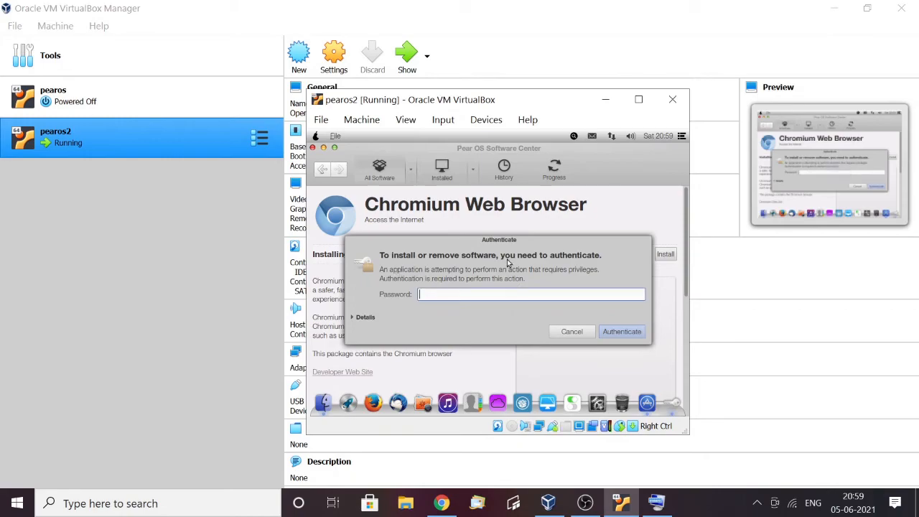
pyautogui.write('p')
pyautogui.click(633, 333)
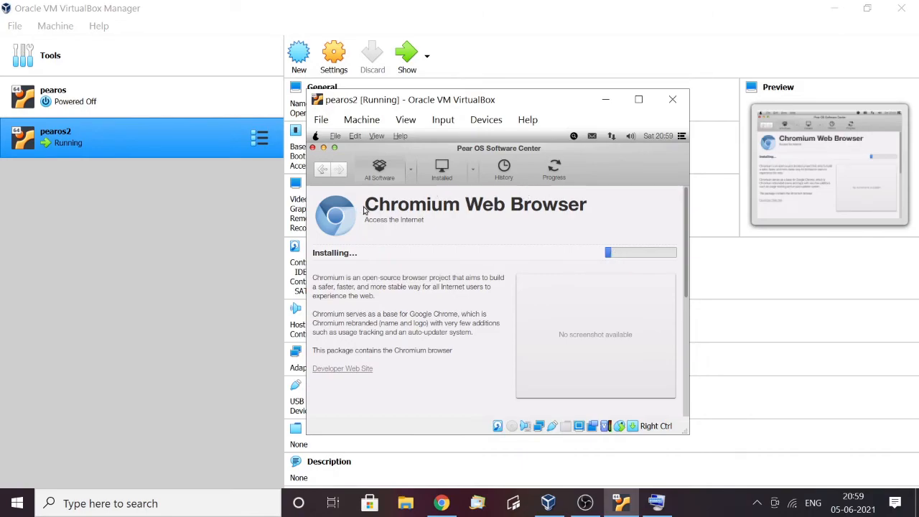
# Minimize the Software Center, view the details of the untrusted packages error and dismiss it, and bring the Software Center back
pyautogui.click(323, 148)
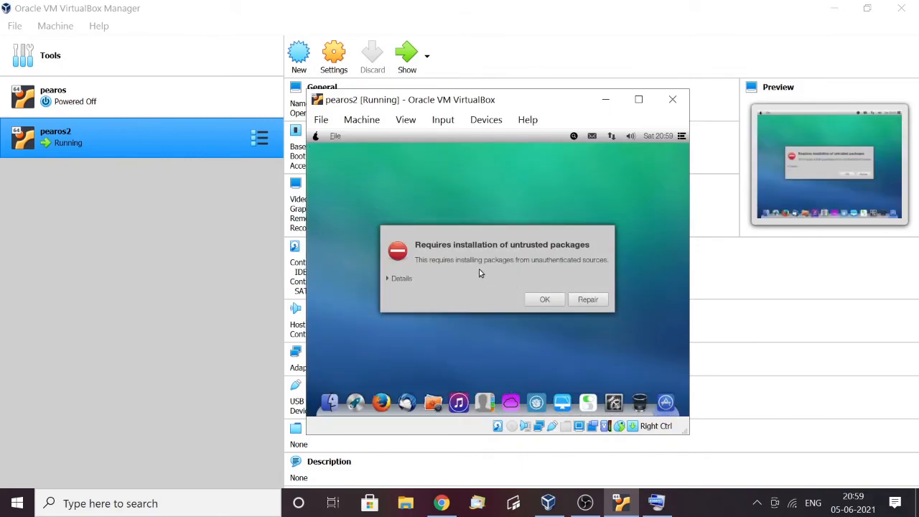
pyautogui.click(388, 278)
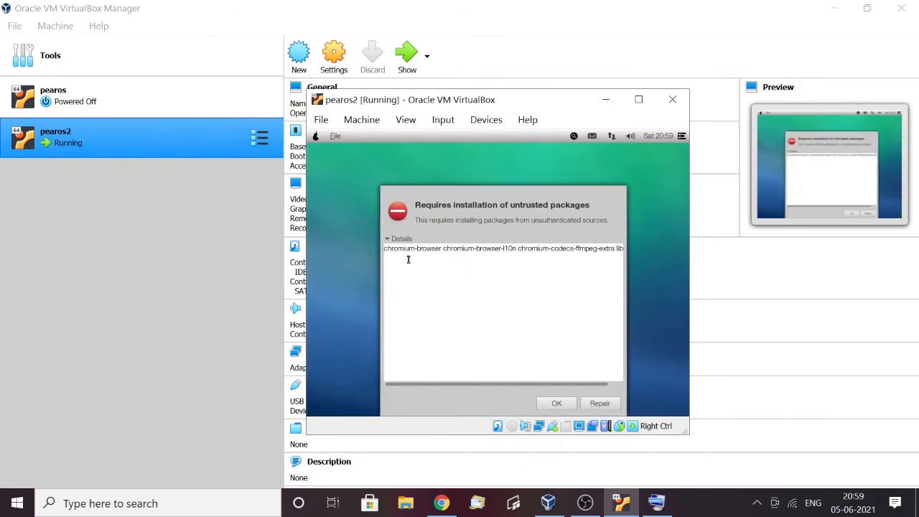
pyautogui.click(567, 402)
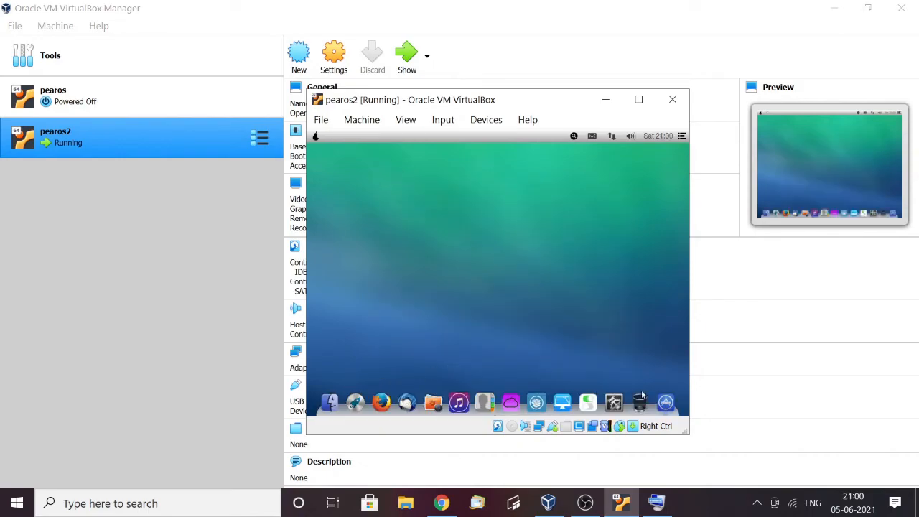
pyautogui.click(614, 403)
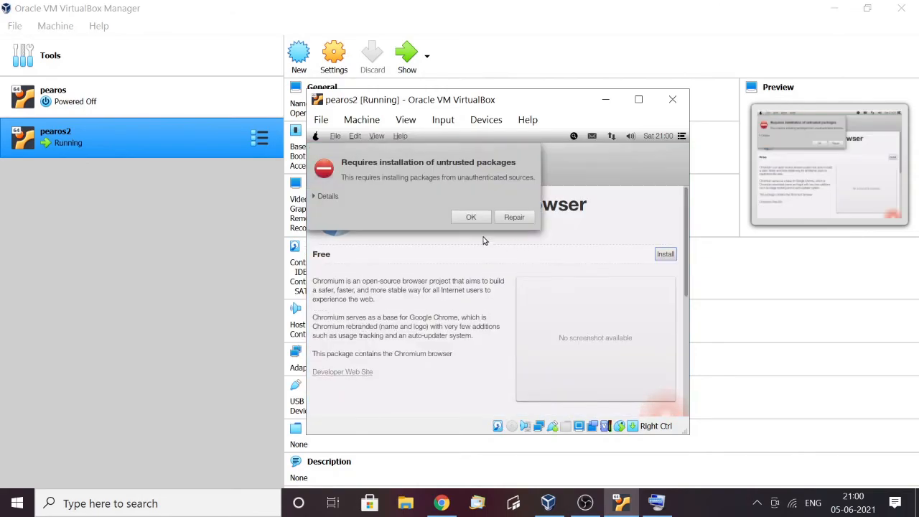
# View the details of the untrusted packages error and dismiss it, then retry installing Chromium Web Browser with the Repair option
pyautogui.click(323, 196)
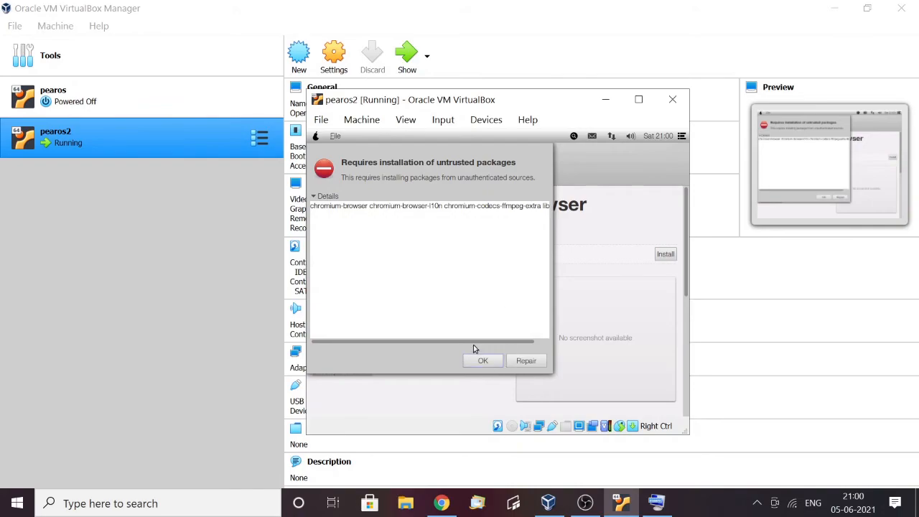
pyautogui.click(475, 356)
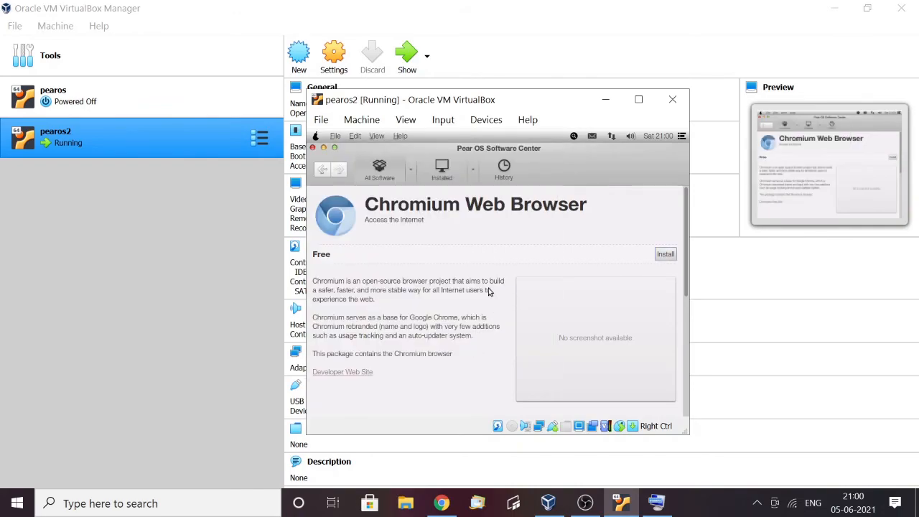
pyautogui.click(665, 255)
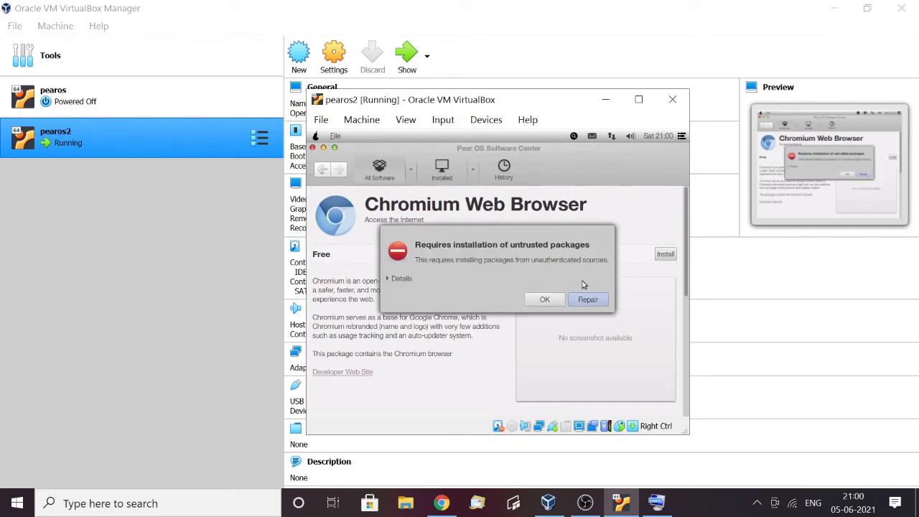
pyautogui.press('Return')
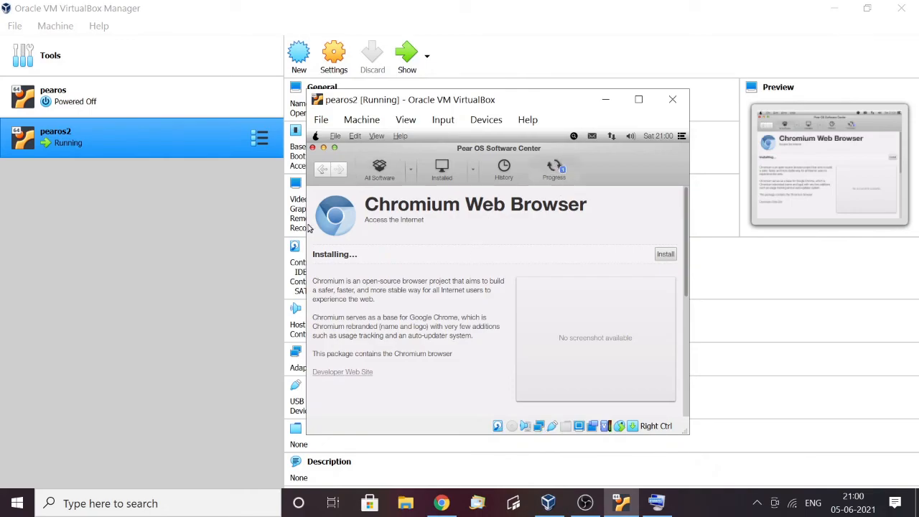
# Check the Software Center's progress list for the Updating cache and Chromium Web Browser tasks
pyautogui.click(558, 175)
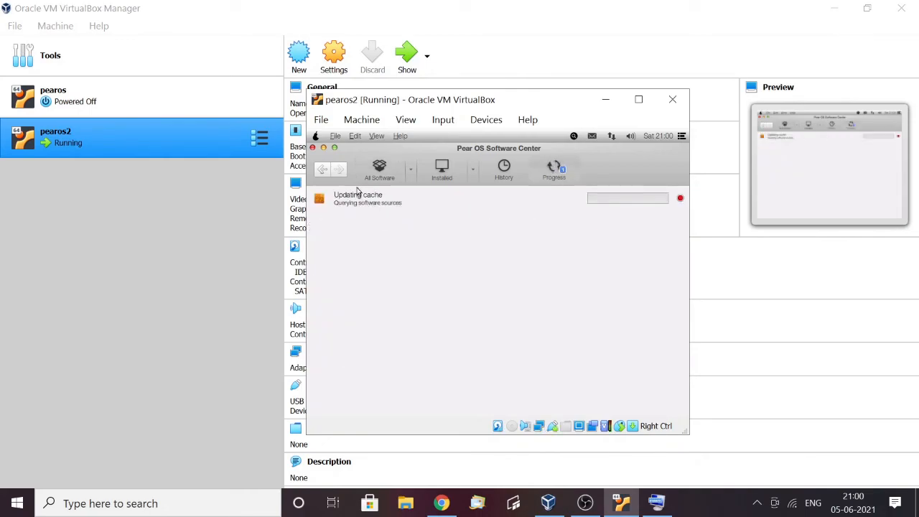
pyautogui.click(323, 173)
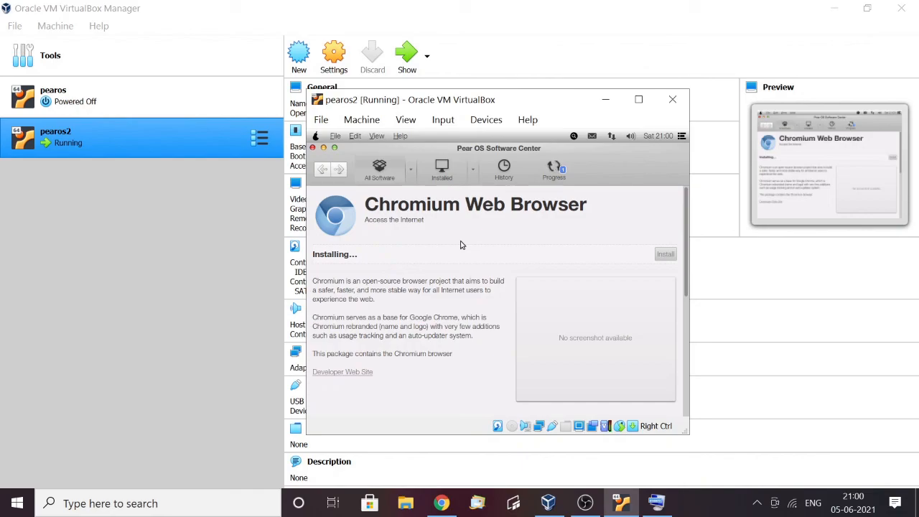
pyautogui.click(553, 170)
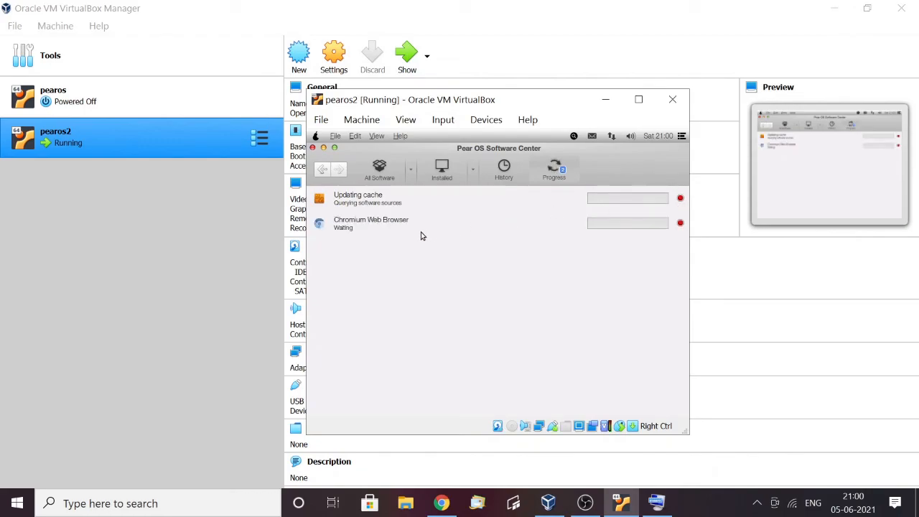
pyautogui.click(510, 228)
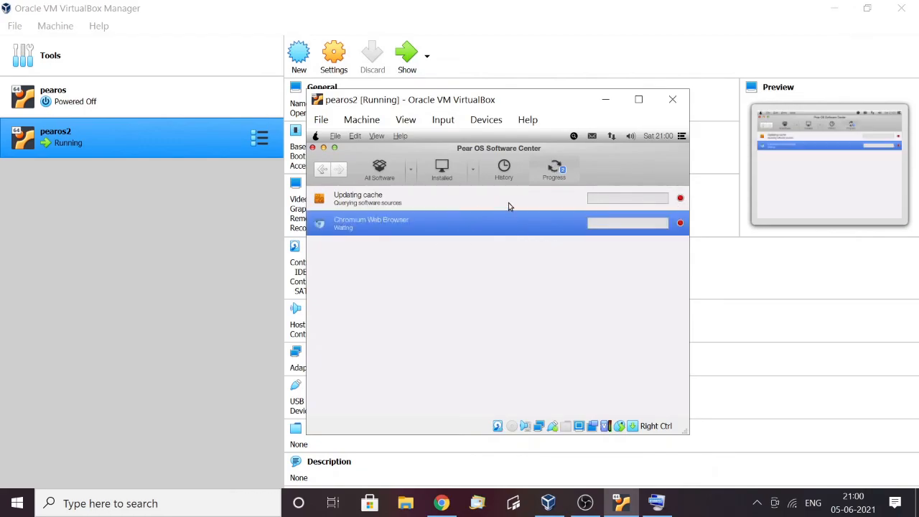
pyautogui.click(508, 204)
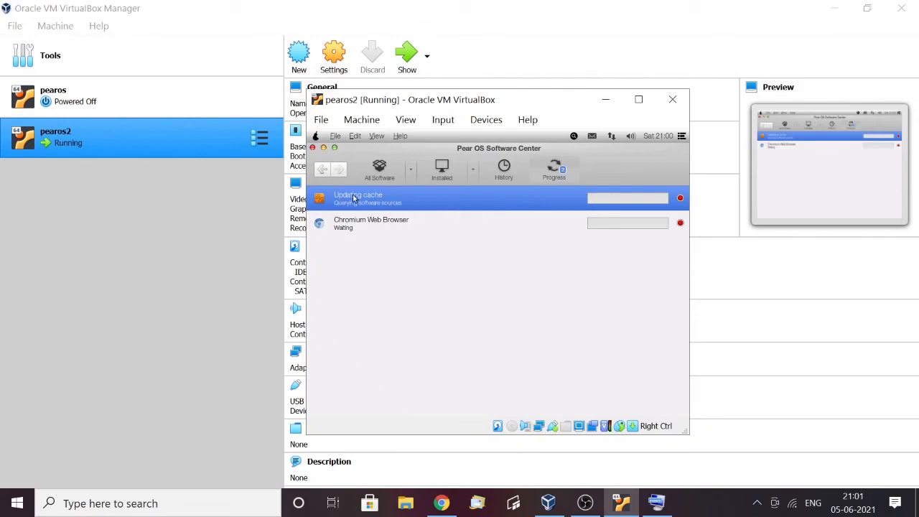
# Cancel the Updating cache task and, from the all-software page, try to repair the untrusted packages error
pyautogui.click(679, 198)
pyautogui.click(393, 177)
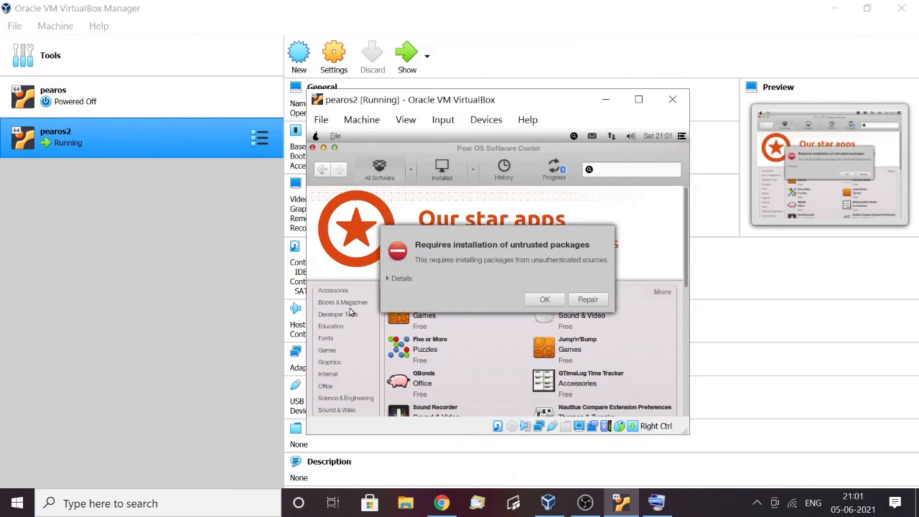
pyautogui.click(588, 300)
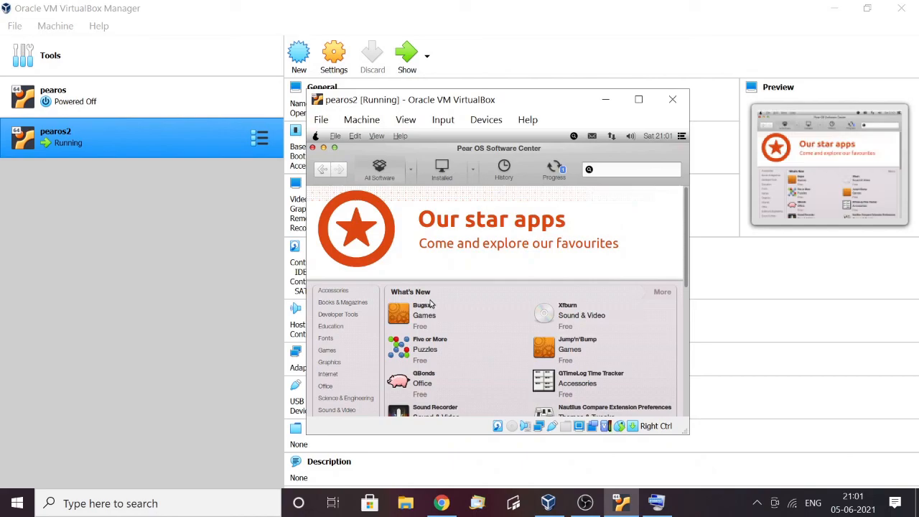
pyautogui.click(596, 300)
pyautogui.click(584, 506)
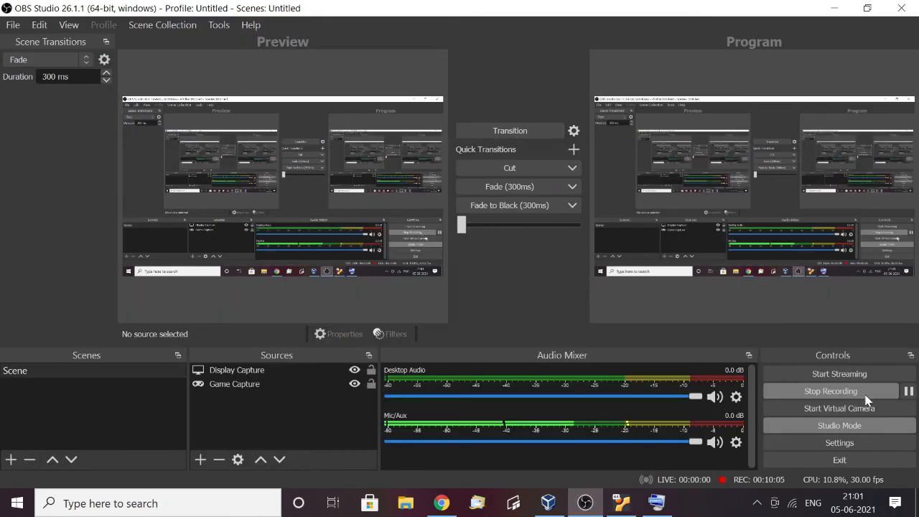